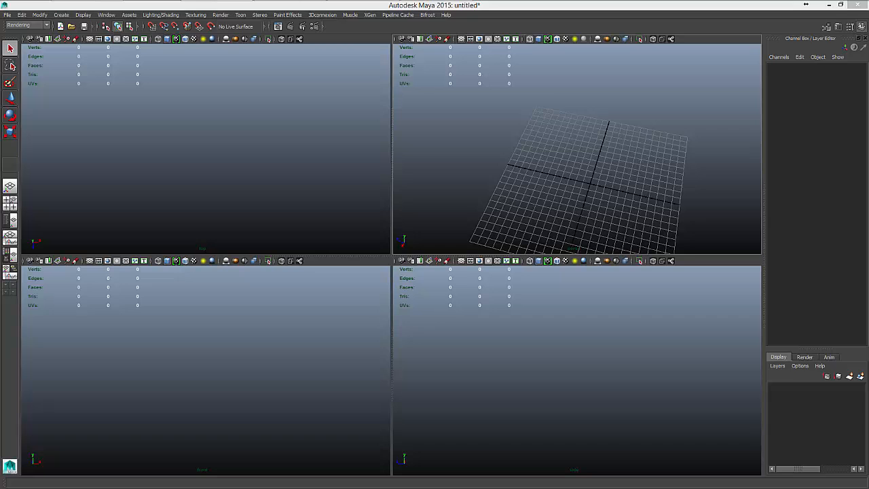
- Bring up the Gillet folder window, narrow its navigation pane and open side.jpg for viewing
drag(868, 56, 509, 62)
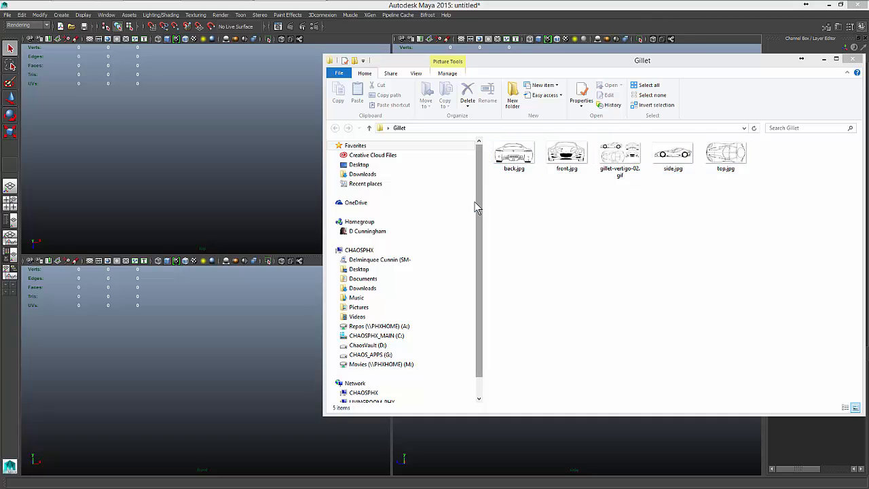
drag(482, 204, 420, 206)
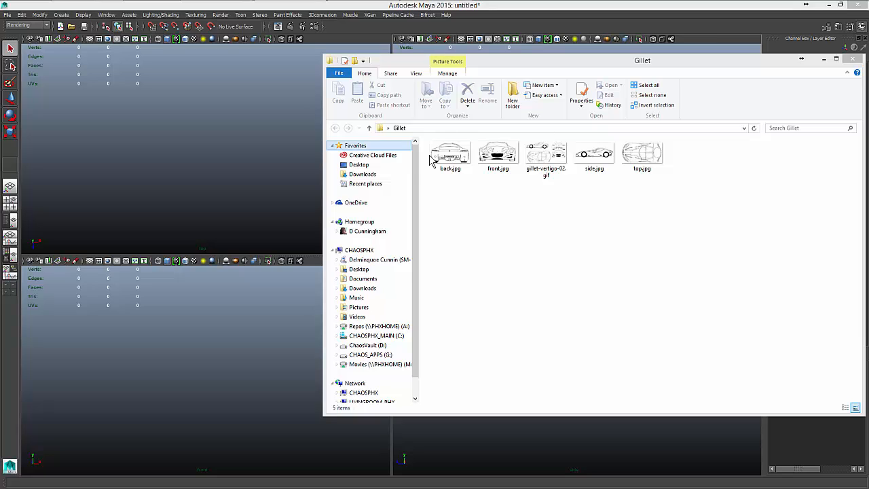
double_click(608, 151)
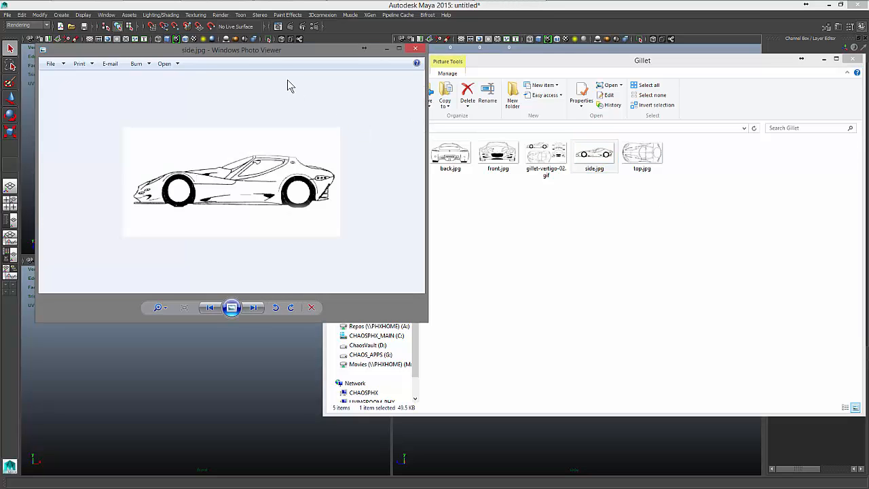
drag(282, 50, 472, 161)
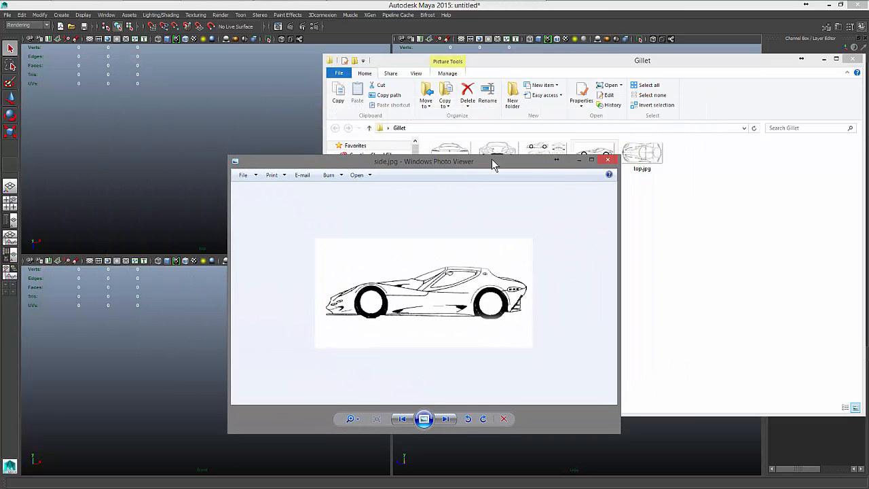
- Open top.jpg, browse through the remaining car blueprints in the folder, and close both photo viewer windows
double_click(642, 155)
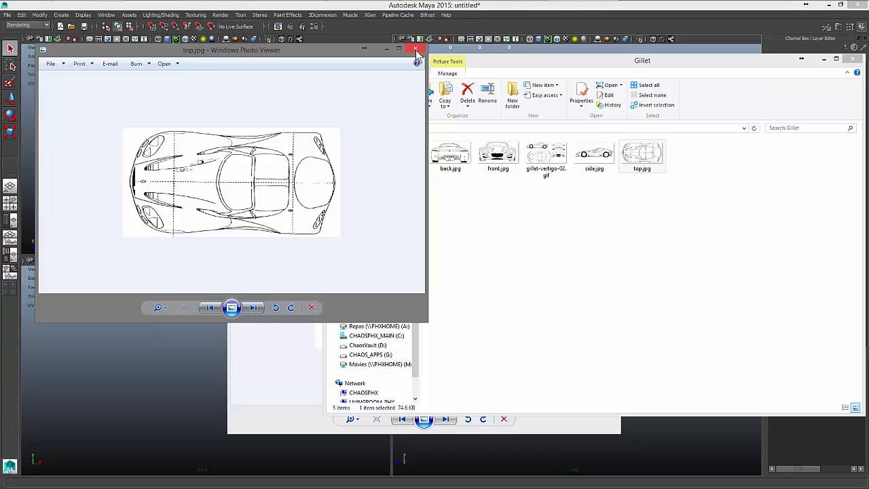
click(253, 307)
click(253, 308)
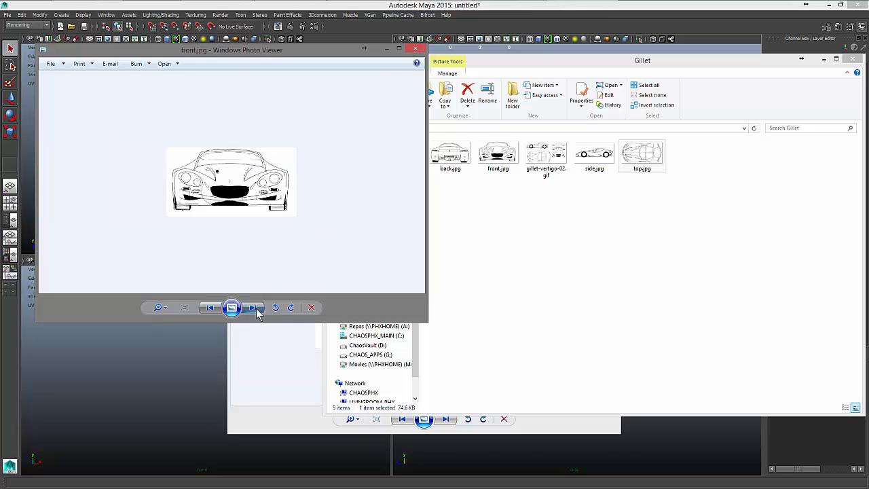
click(253, 307)
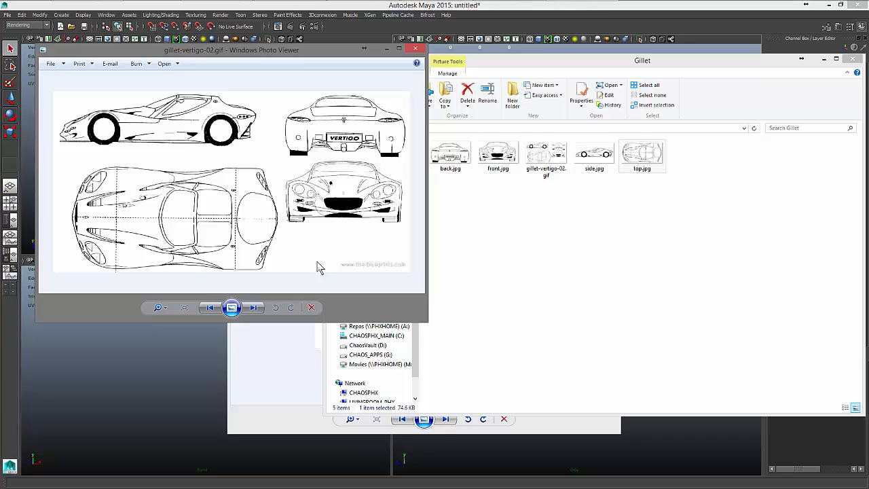
click(251, 309)
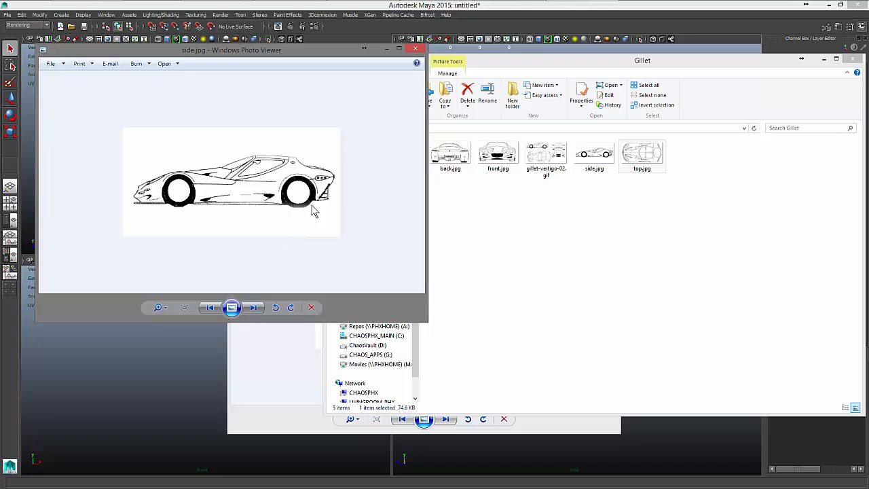
click(414, 49)
click(309, 158)
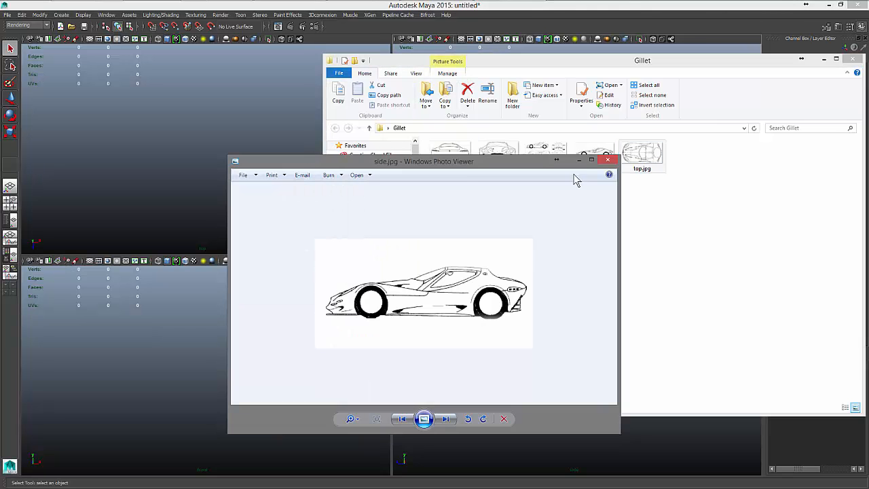
click(606, 163)
- View side.jpg once more, close it and close the Gillet folder window
double_click(594, 155)
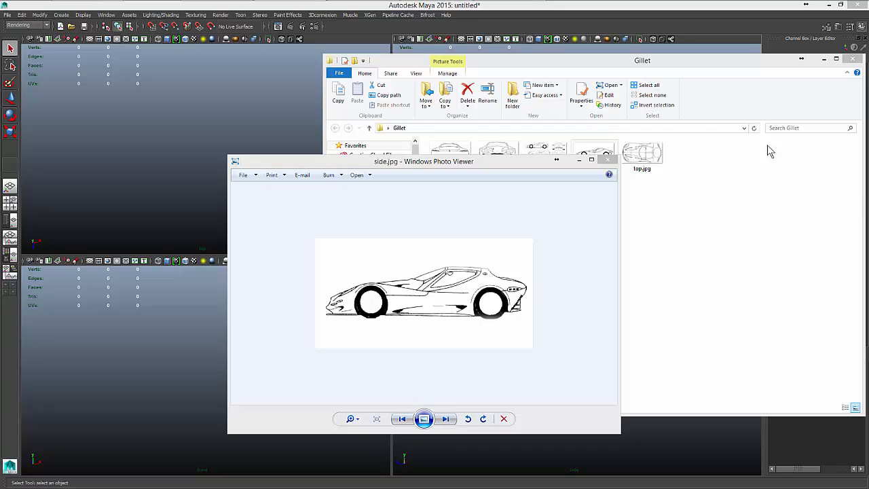
click(610, 162)
click(466, 160)
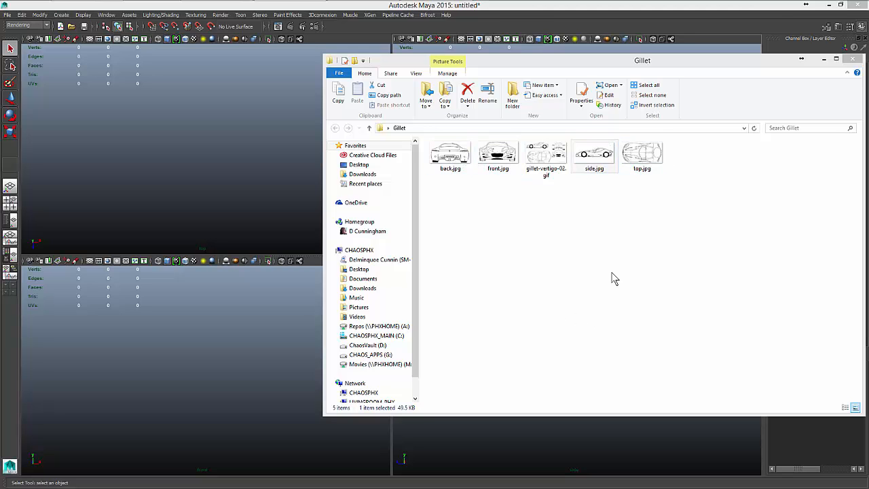
click(595, 155)
drag(583, 63, 553, 88)
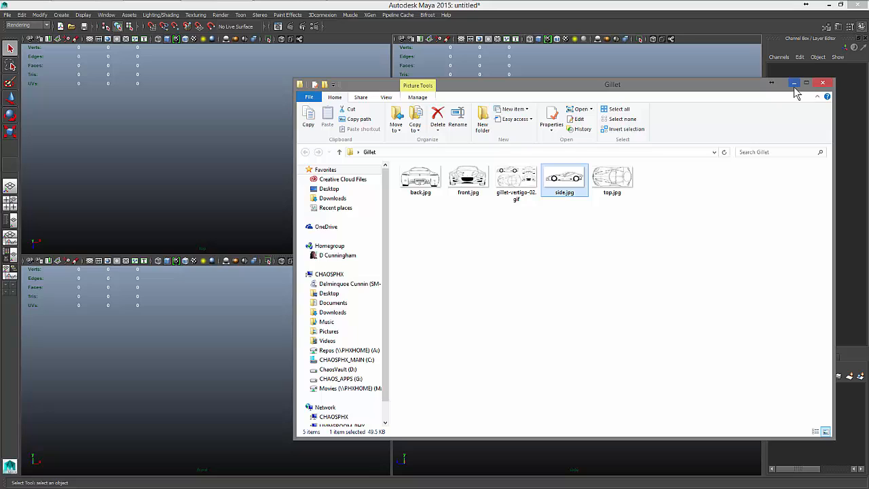
click(821, 83)
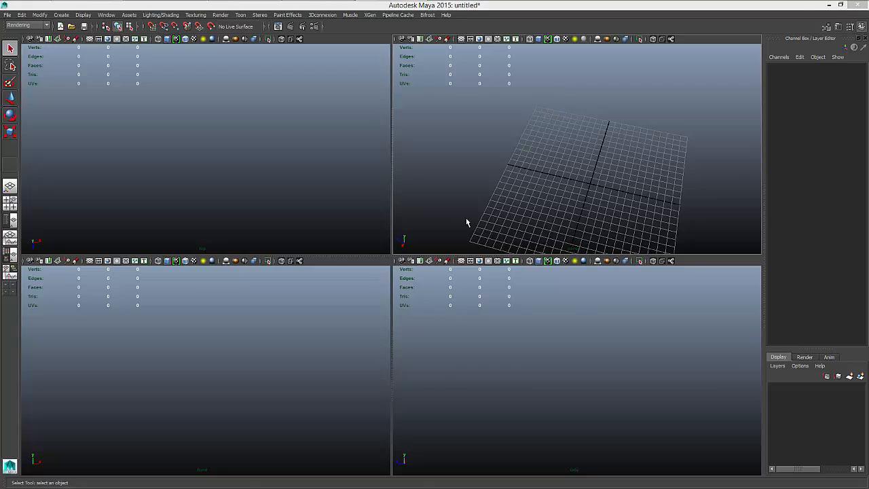
key(space)
alt+drag(435, 245, 426, 243)
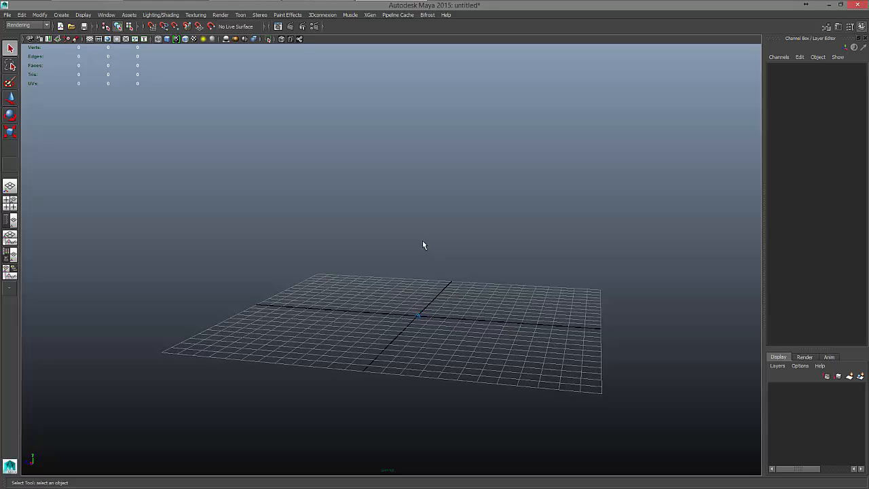
key(space)
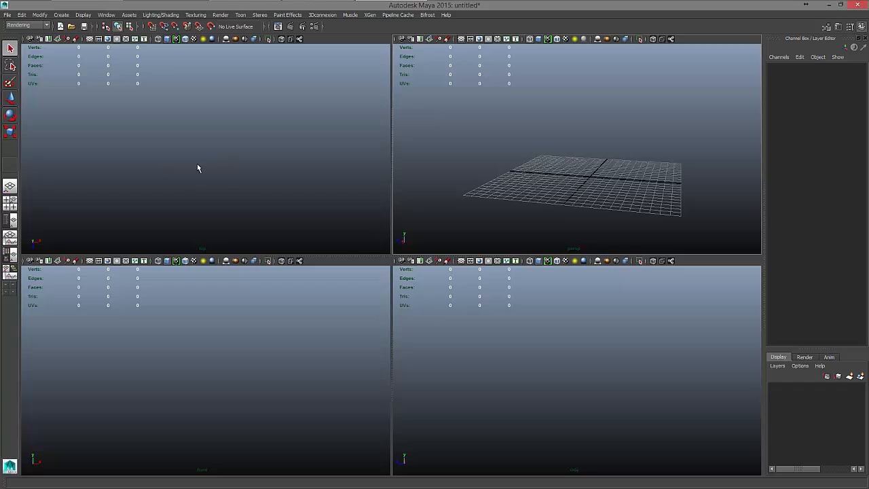
- Open the SpacePilot button assignments from the 3Dconnexion properties
mouse_move(299, 6)
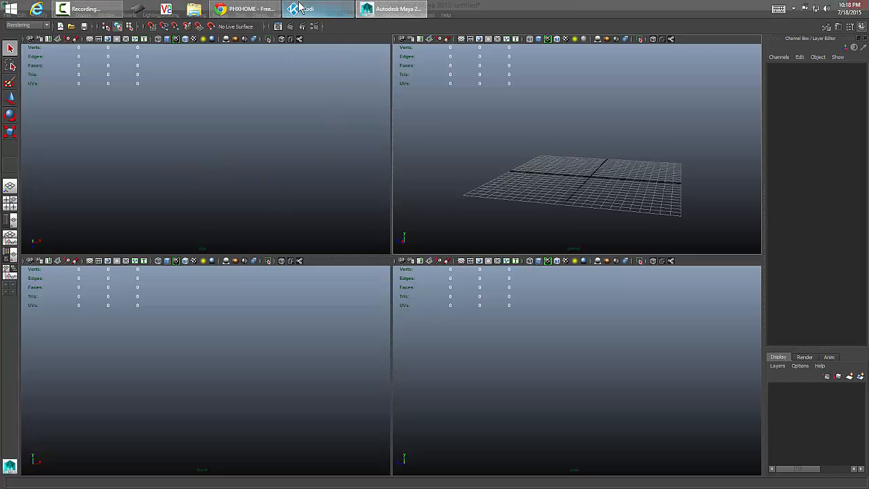
click(323, 15)
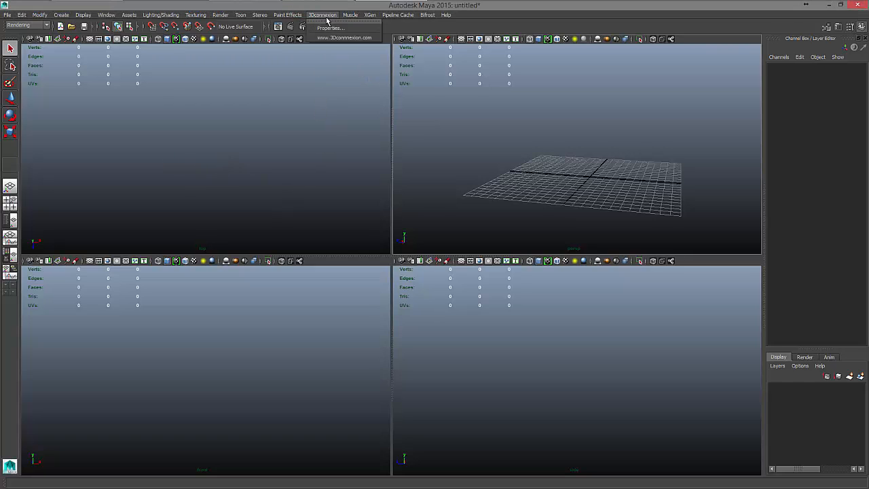
click(327, 30)
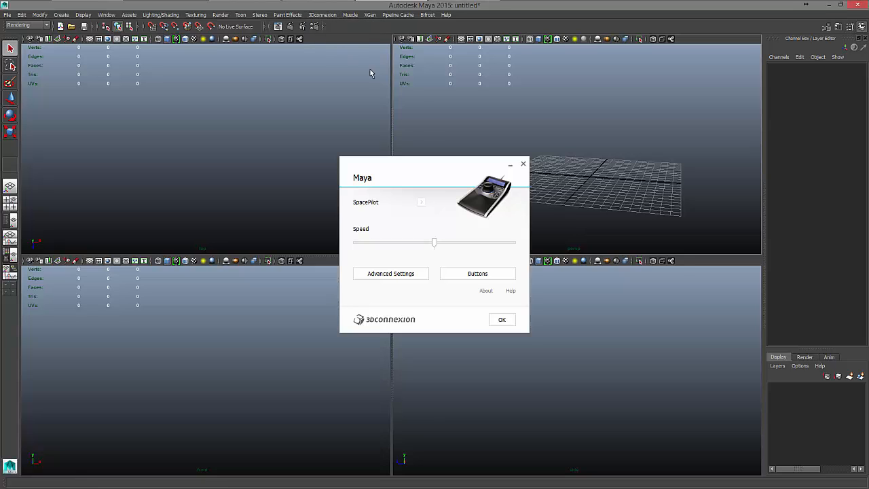
click(468, 274)
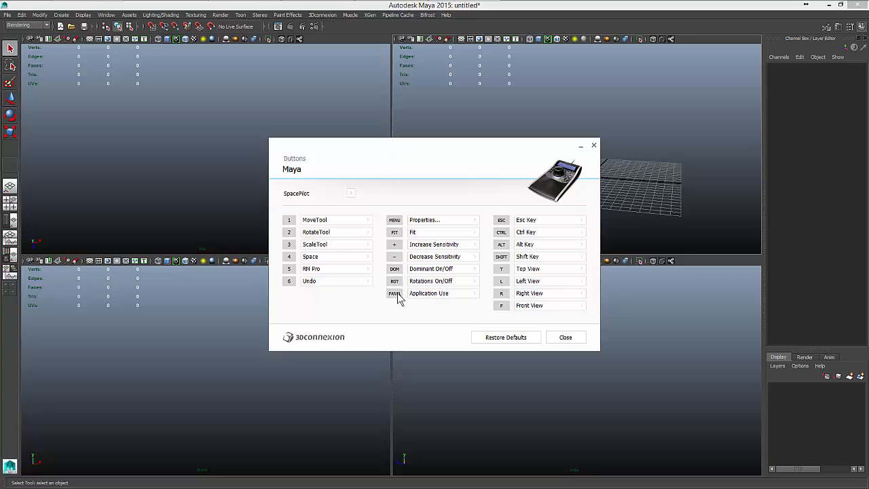
- Search the commands available for SpacePilot button 6 for "menu" and look through the matches
click(343, 281)
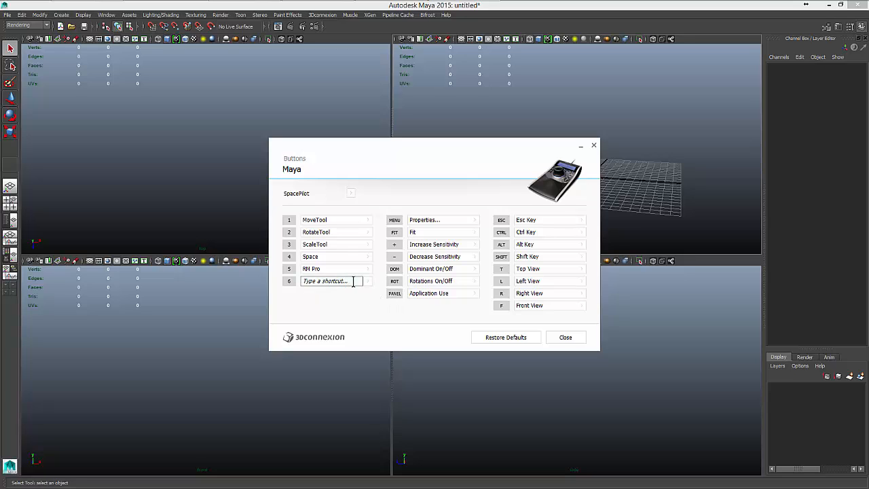
click(368, 282)
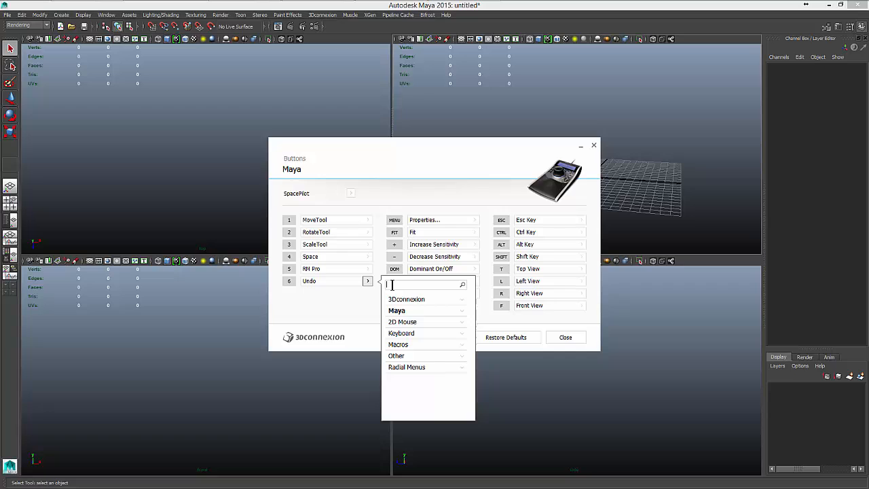
text(m)
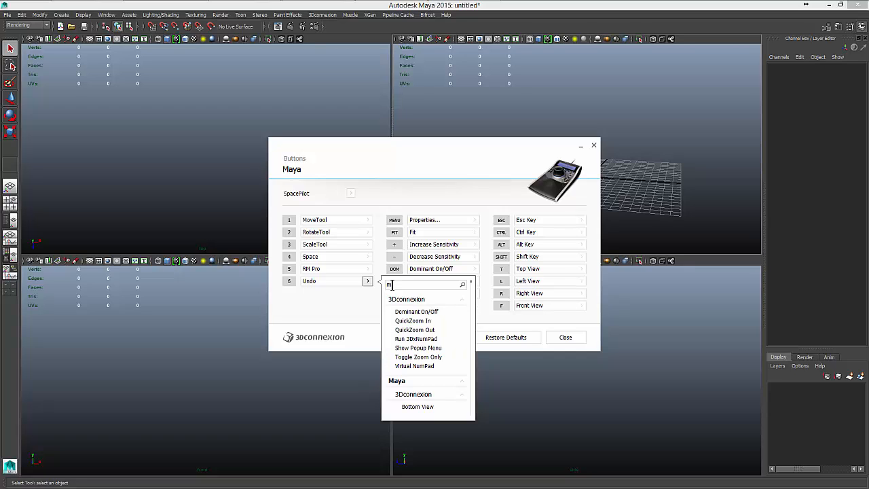
text(menu)
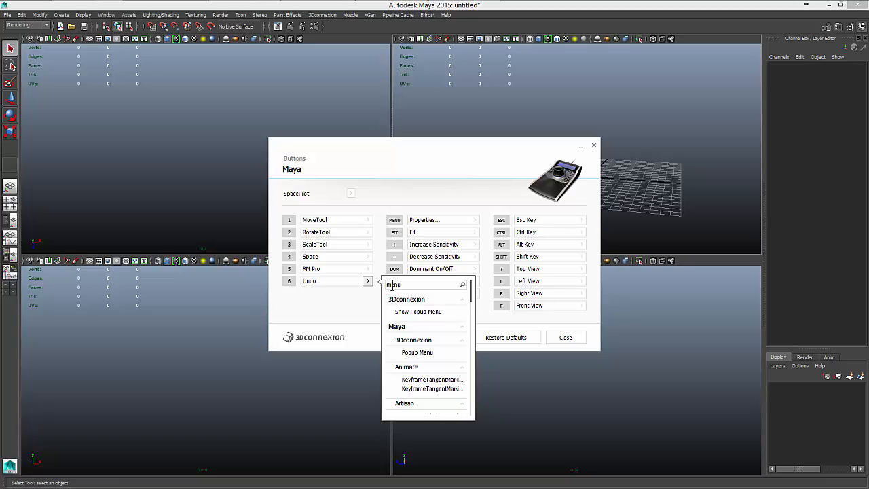
scroll(473, 319, down, 5)
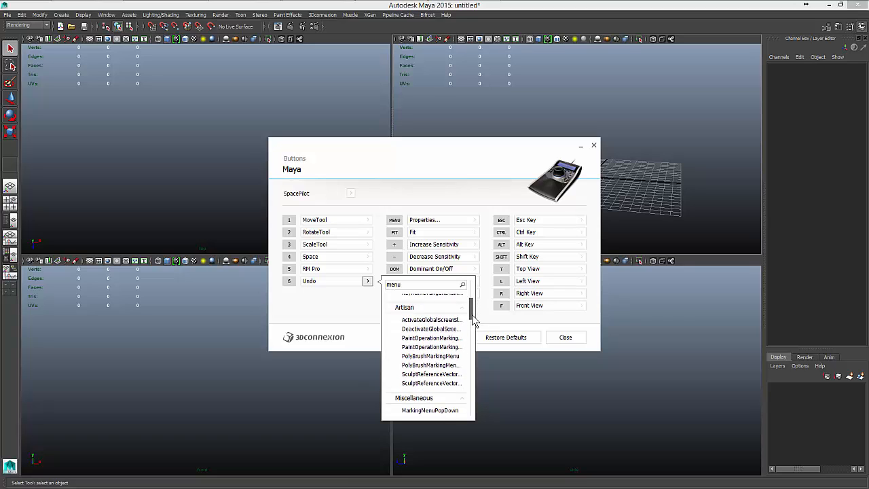
mouse_move(473, 327)
mouse_down()
mouse_move(466, 416)
mouse_move(467, 299)
mouse_move(460, 297)
mouse_up()
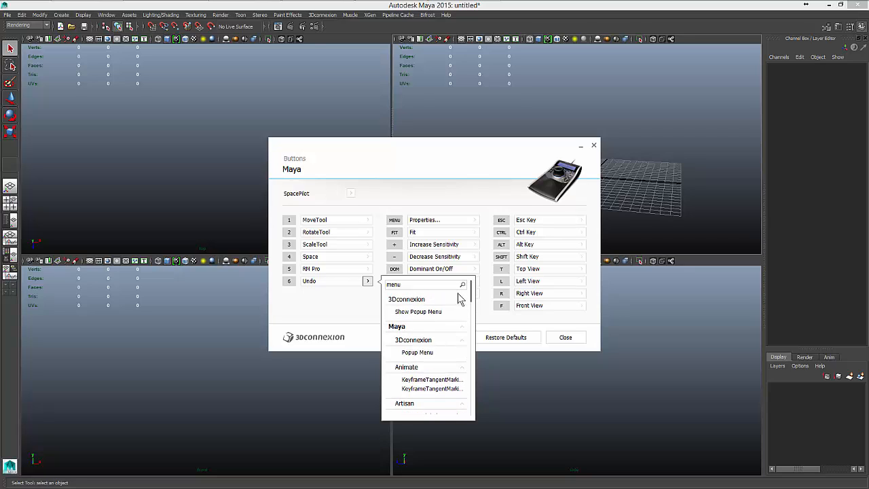
drag(473, 302, 469, 361)
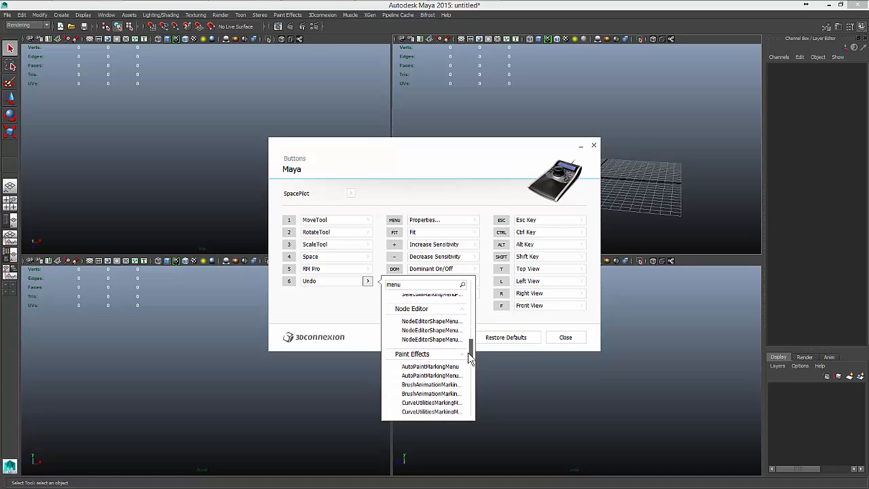
- Search the commands for SpacePilot button 6 for "maya" and for "Menu Pa"
double_click(388, 285)
text(maya)
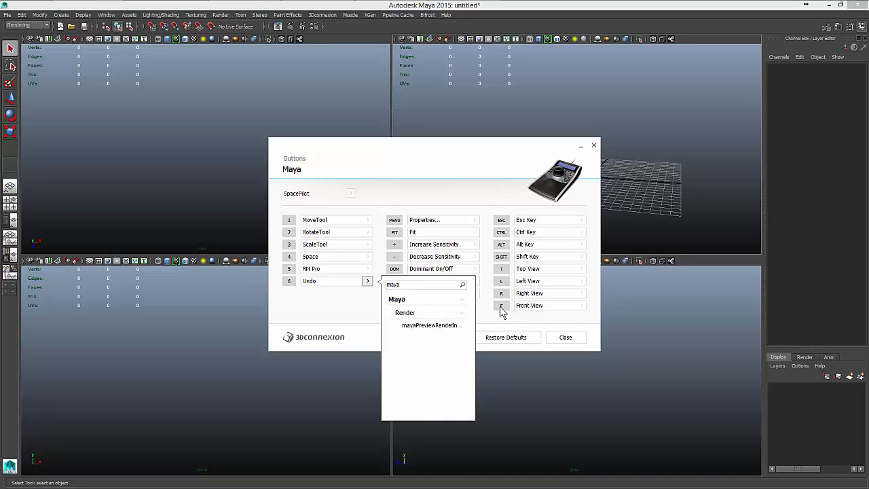
key(BackSpace)
key(BackSpace)
key(BackSpace)
key(BackSpace)
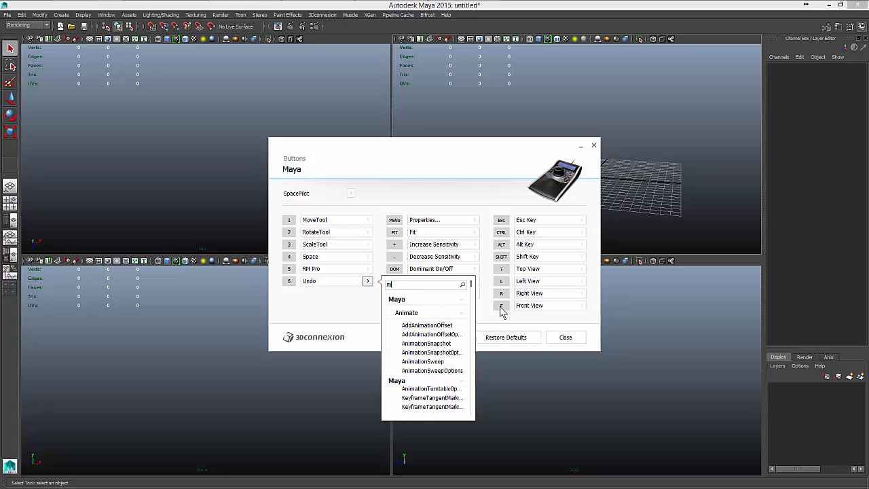
text(Men)
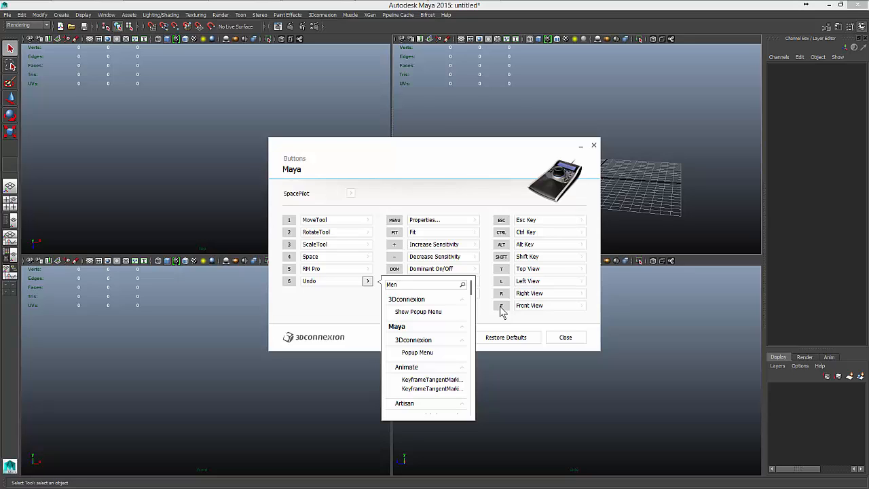
text(u P)
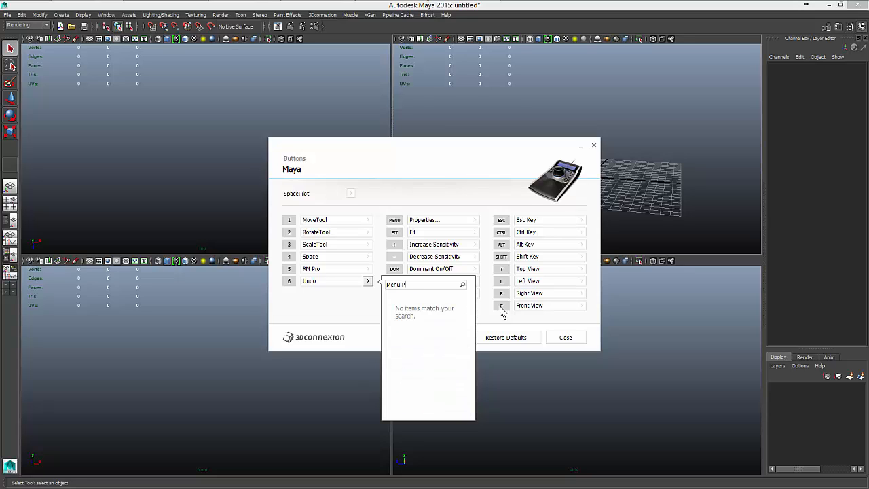
key(BackSpace)
text(pa)
key(BackSpace)
key(BackSpace)
key(BackSpace)
key(BackSpace)
key(BackSpace)
- Search the commands for "Panel" and assign TogglePanelMenubar to SpacePilot button 6
text(Pa)
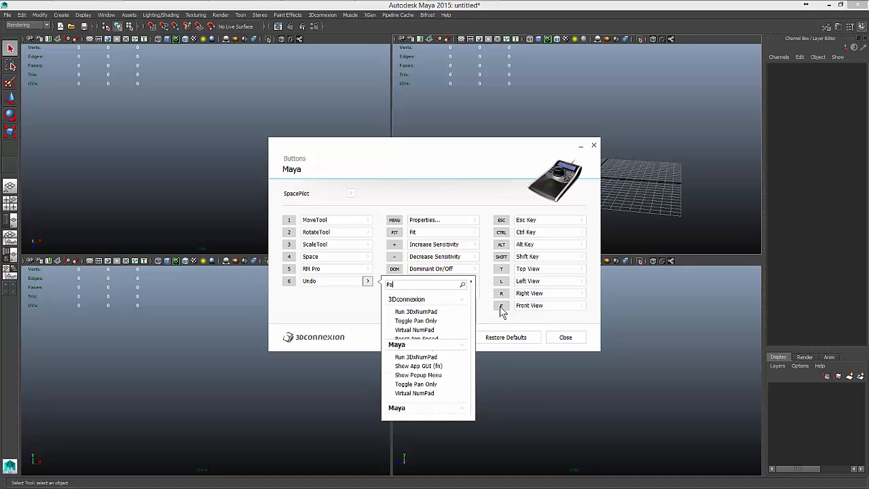
text(nel)
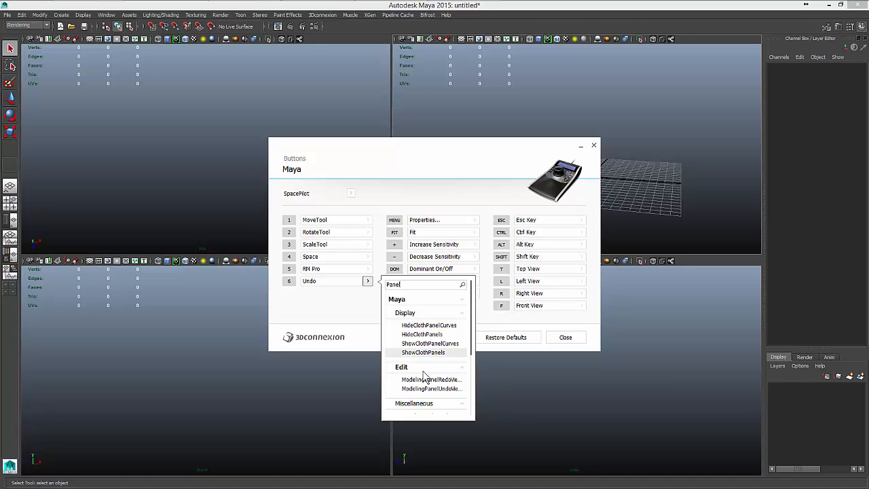
drag(470, 338, 472, 386)
click(445, 338)
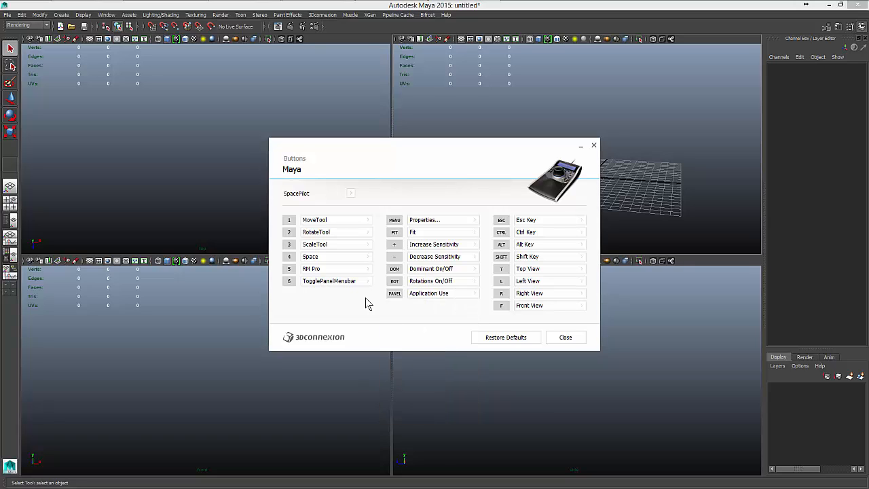
- Toggle the viewport panel menu bars off and on, leaving them shown in all four views
key(shift+m)
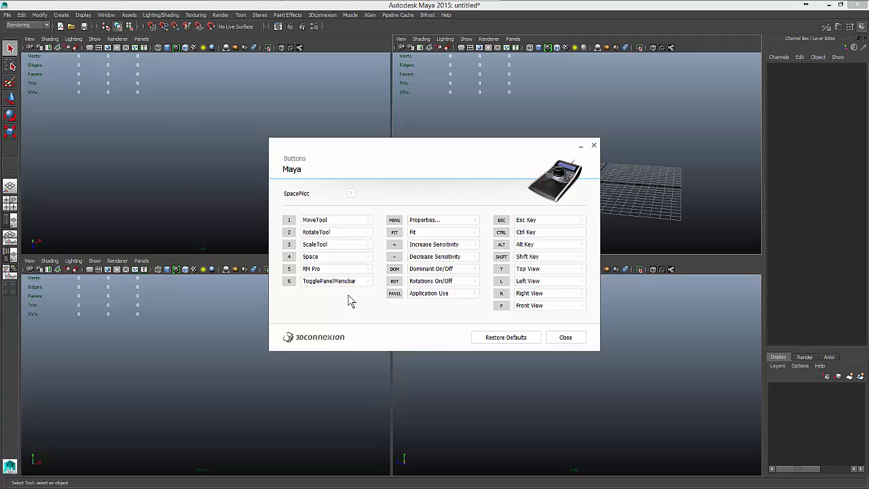
key(shift+m)
key(shift+m)
- Search the commands for SpacePilot button 6 for "undo" and assign Undo to the button
click(350, 281)
click(371, 281)
click(369, 282)
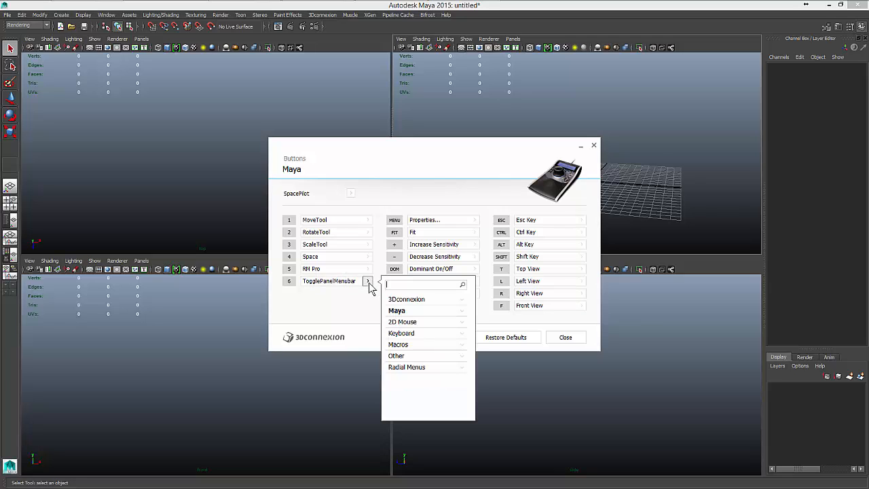
text(und)
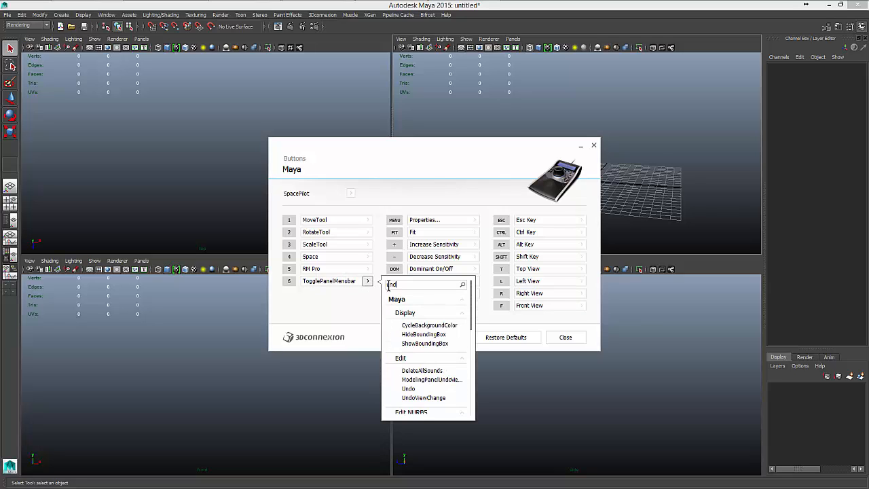
text(o)
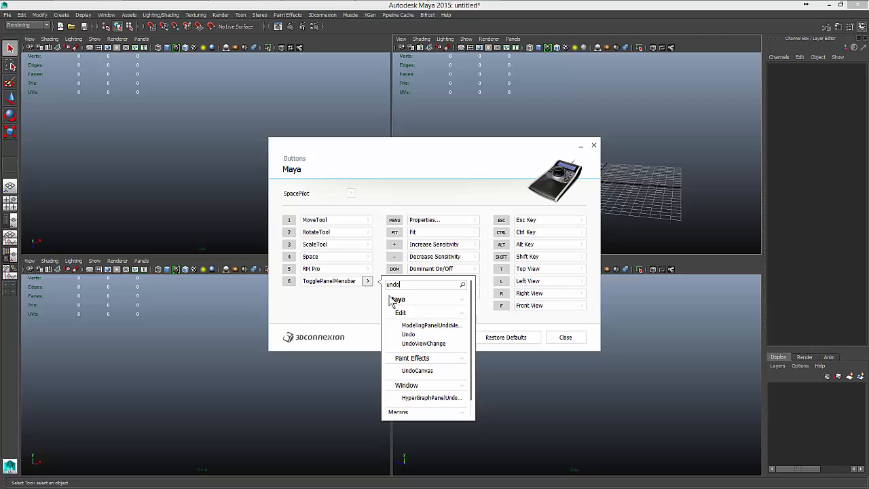
click(408, 334)
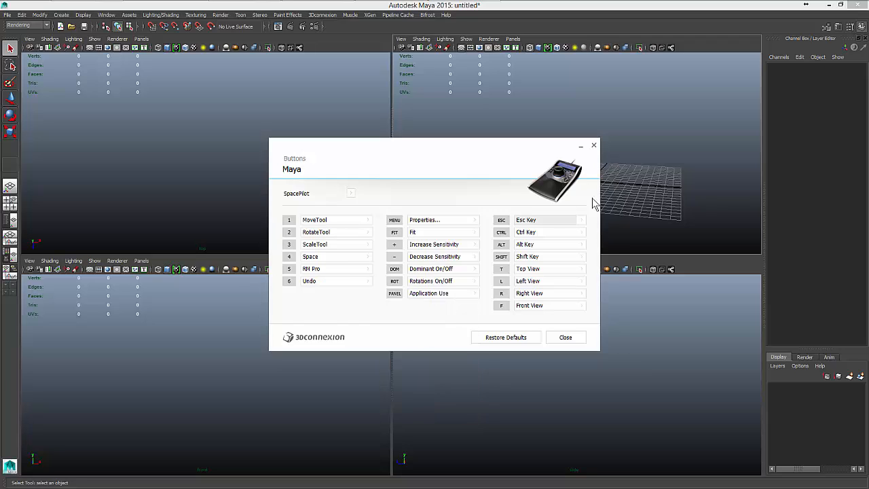
- Close the SpacePilot button assignments and the 3Dconnexion properties window
click(351, 193)
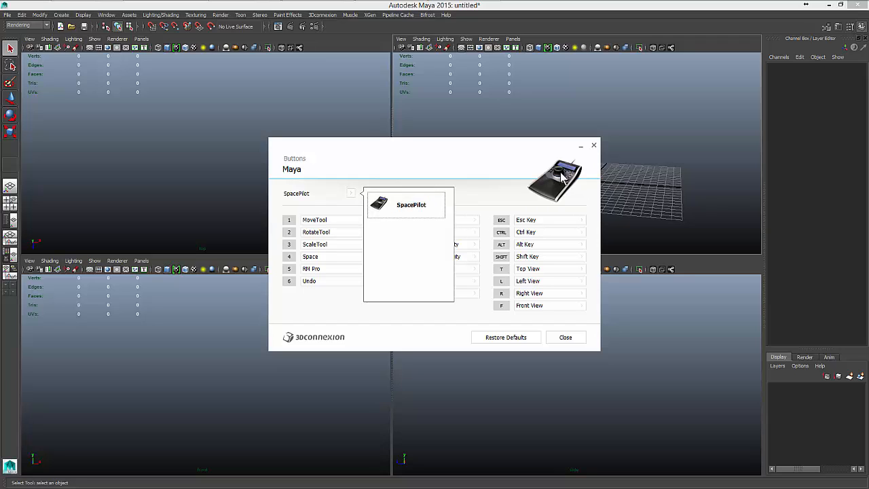
click(424, 141)
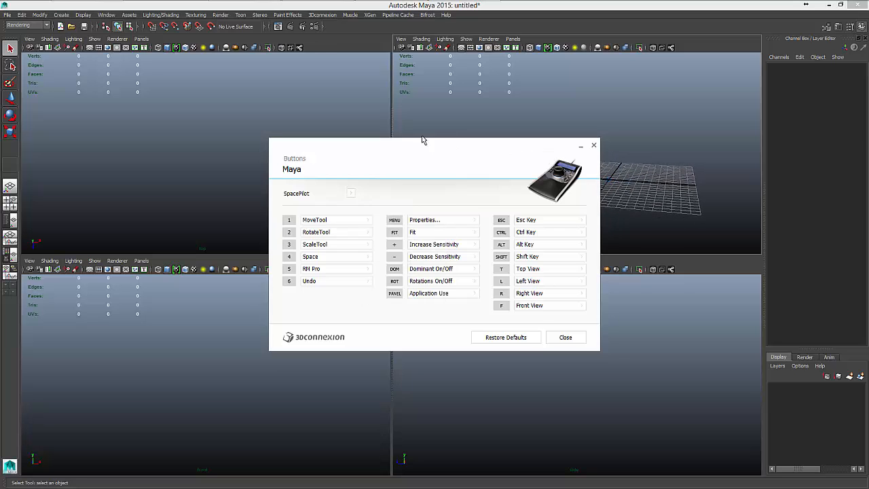
drag(430, 147, 268, 102)
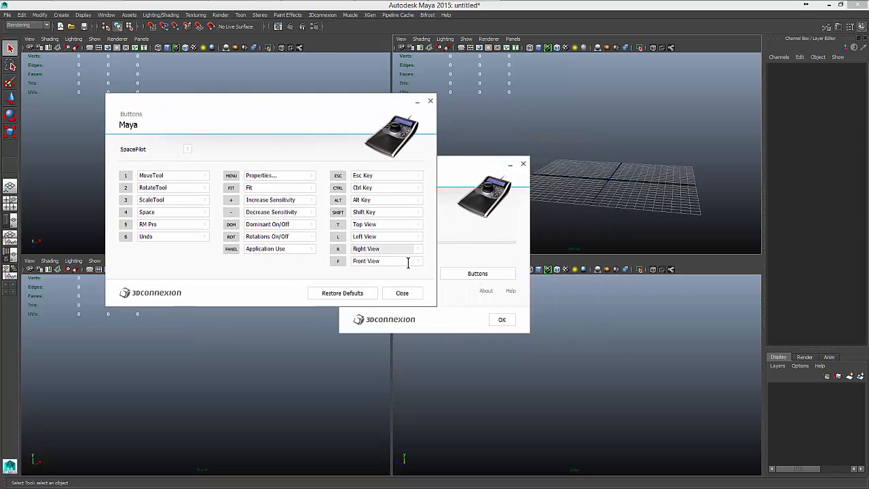
click(404, 294)
drag(458, 179, 357, 145)
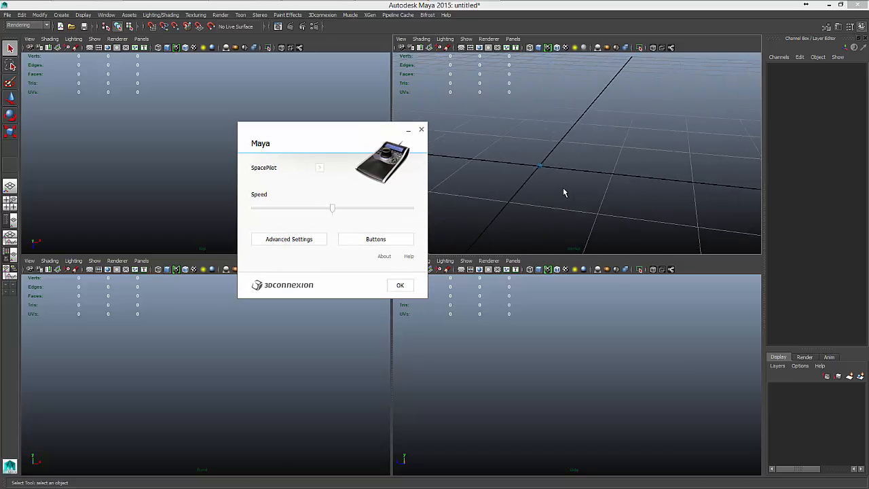
drag(518, 159, 562, 181)
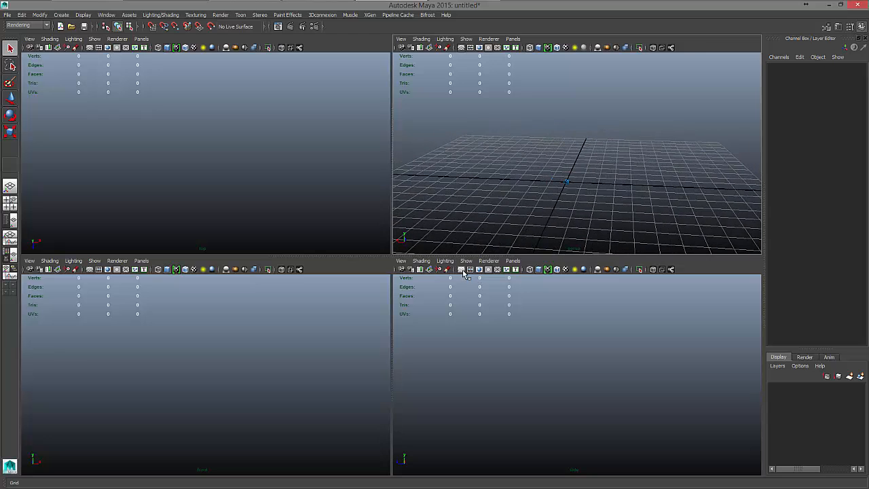
click(462, 270)
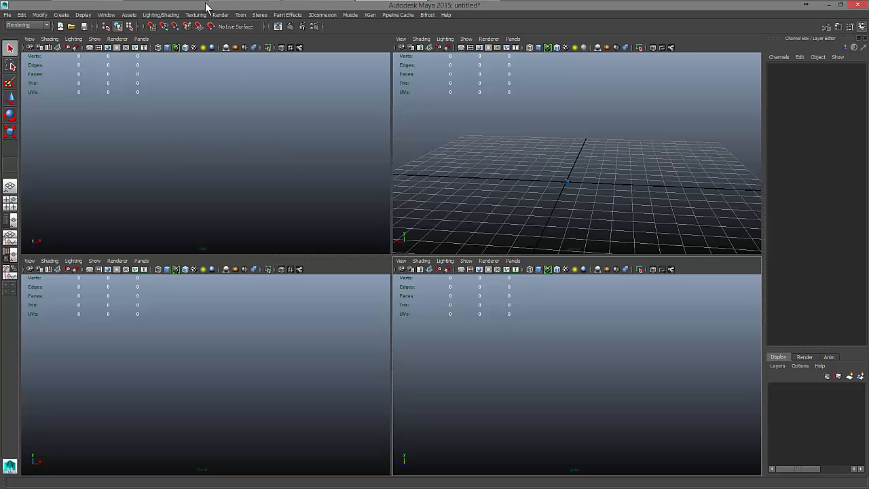
right_click(441, 8)
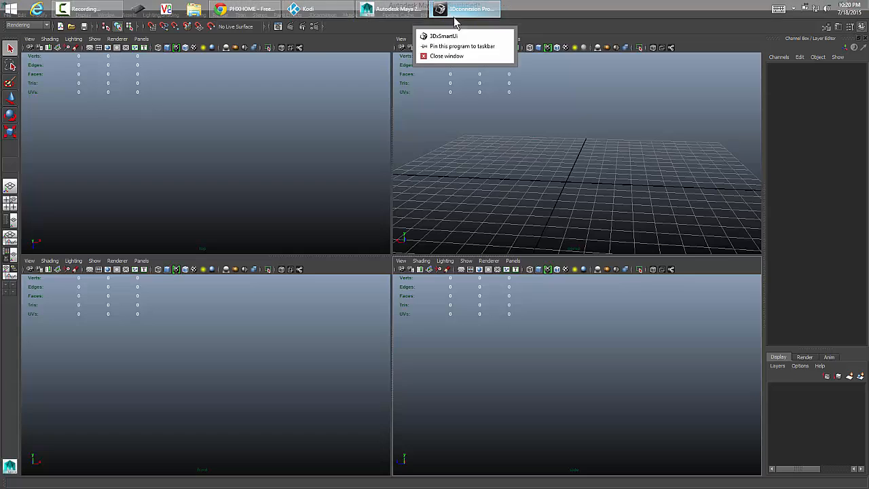
click(465, 58)
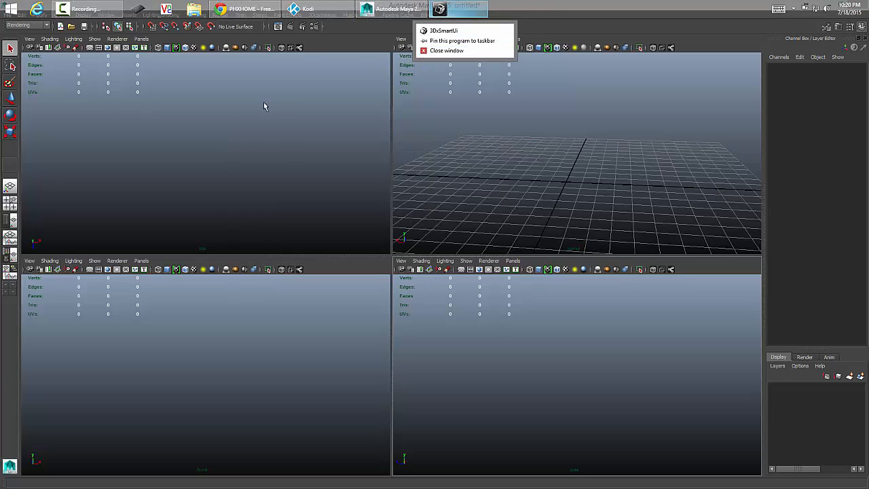
- Import top.jpg from the Gillet folder on the Desktop as an image plane in the top view, then deselect it
click(29, 39)
mouse_move(87, 190)
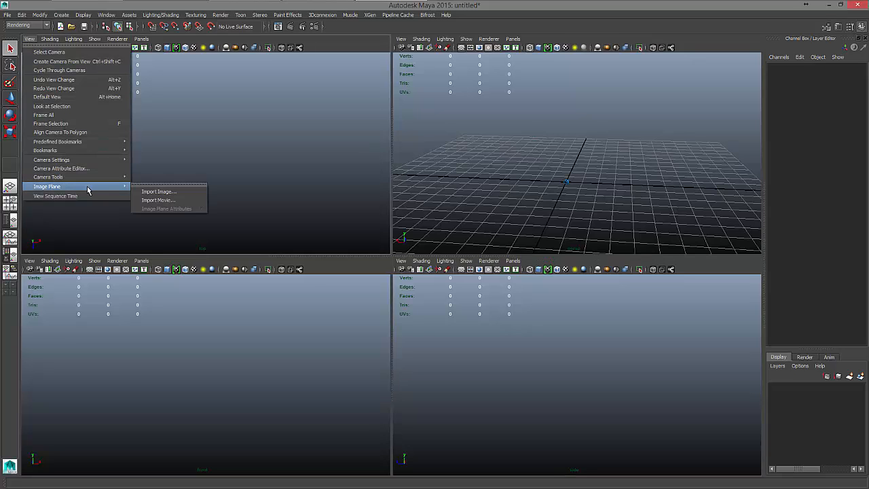
click(158, 192)
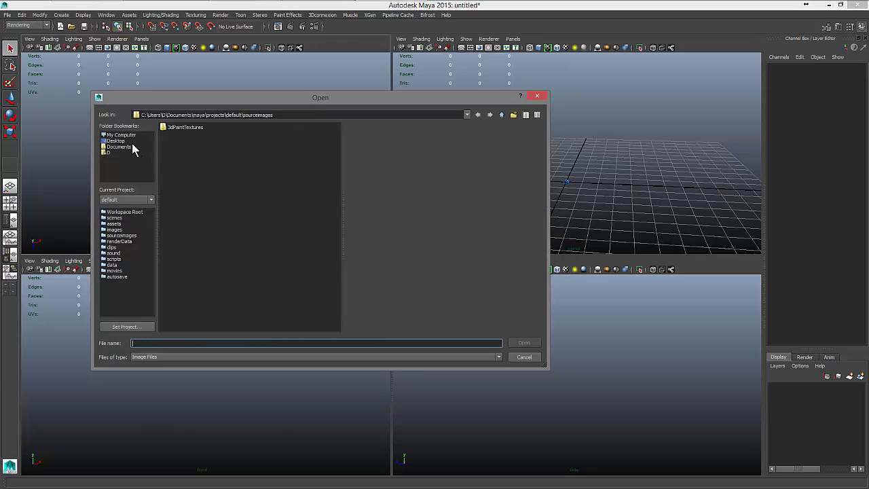
click(120, 140)
double_click(172, 129)
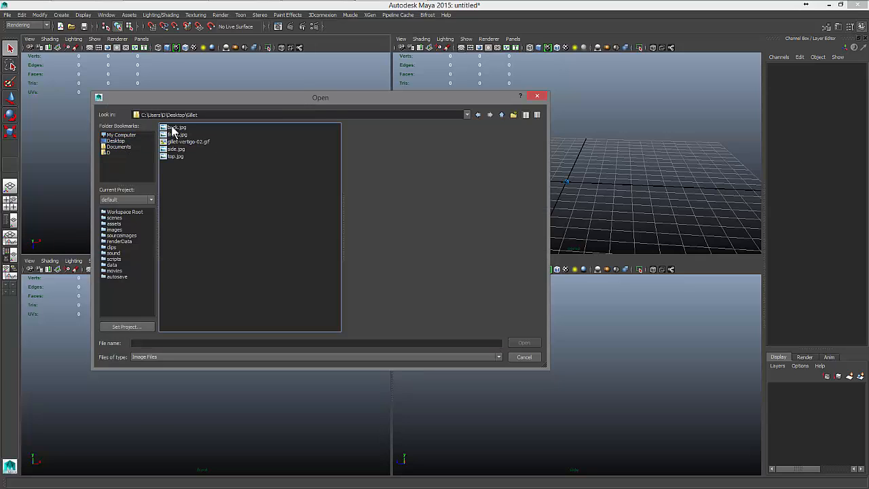
click(175, 156)
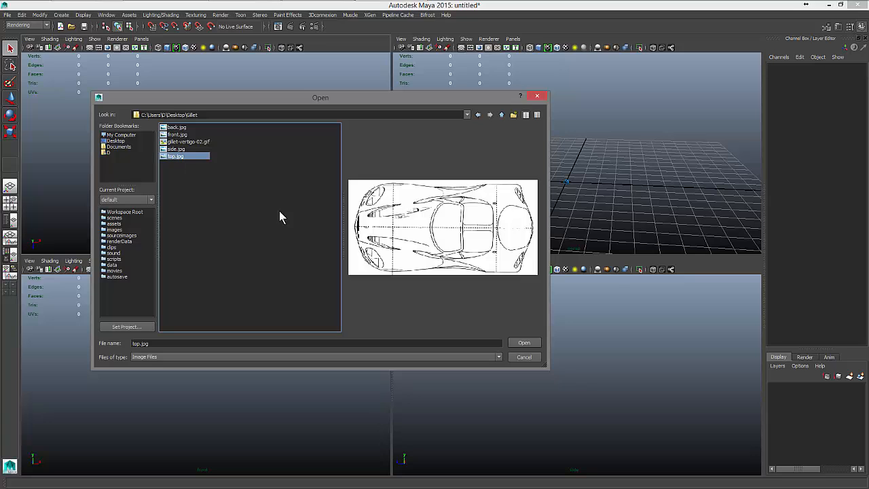
click(518, 343)
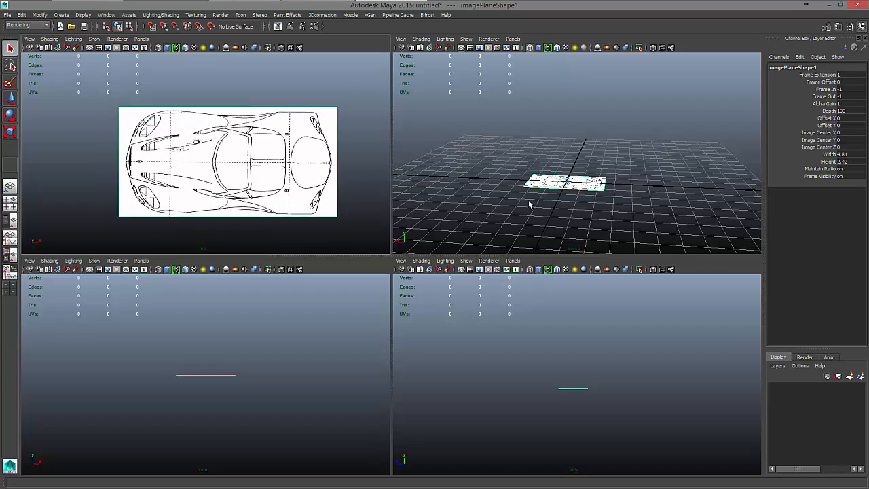
click(580, 213)
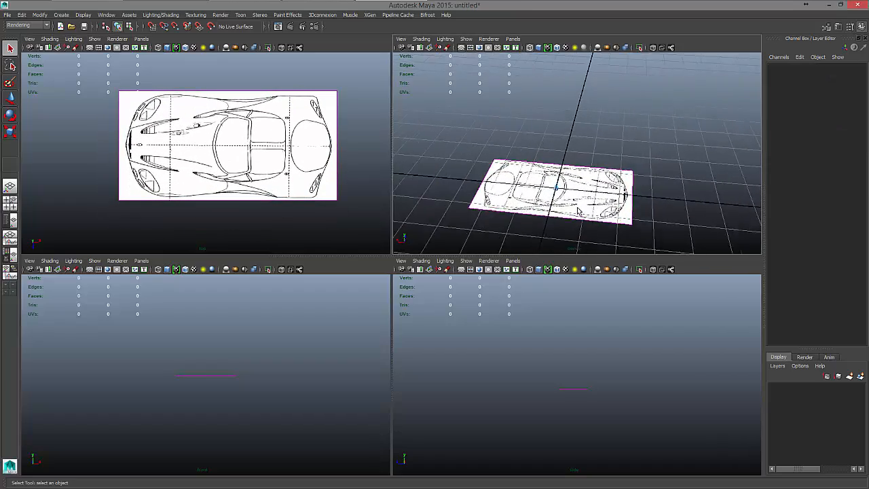
scroll(577, 212, up, 2)
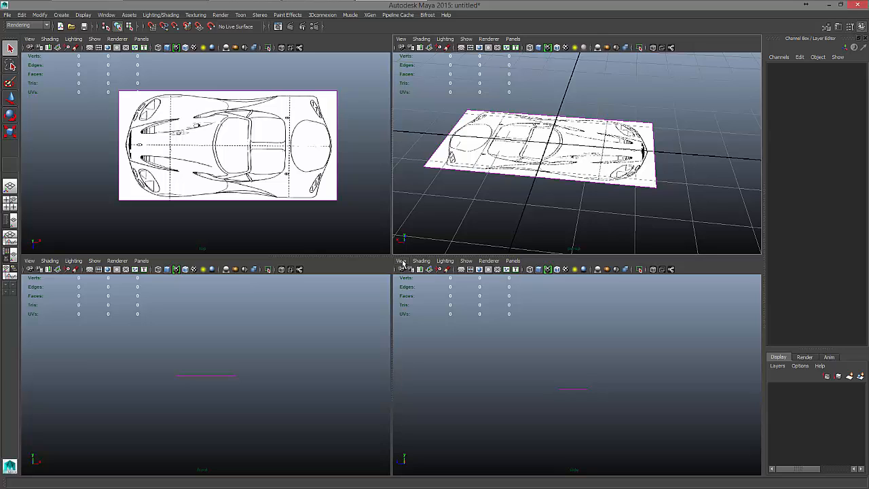
- Replace the side view with a new Left orthographic view and frame the edge of the image plane closer
click(513, 261)
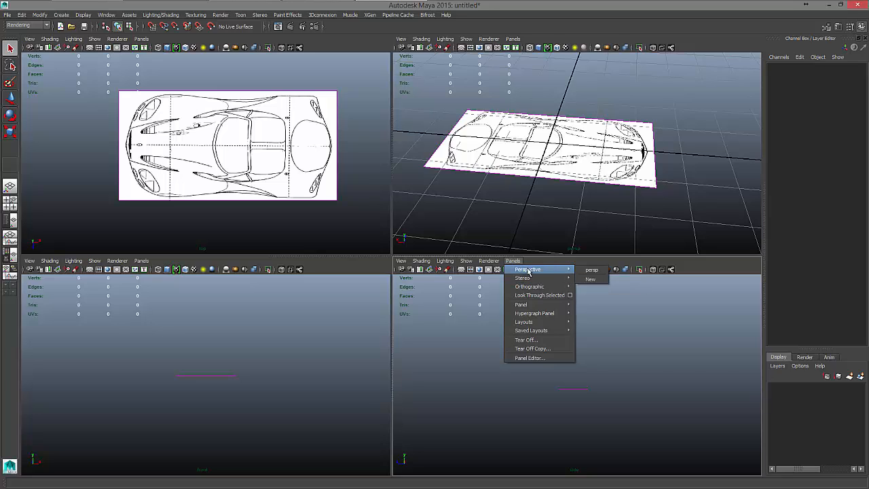
mouse_move(548, 289)
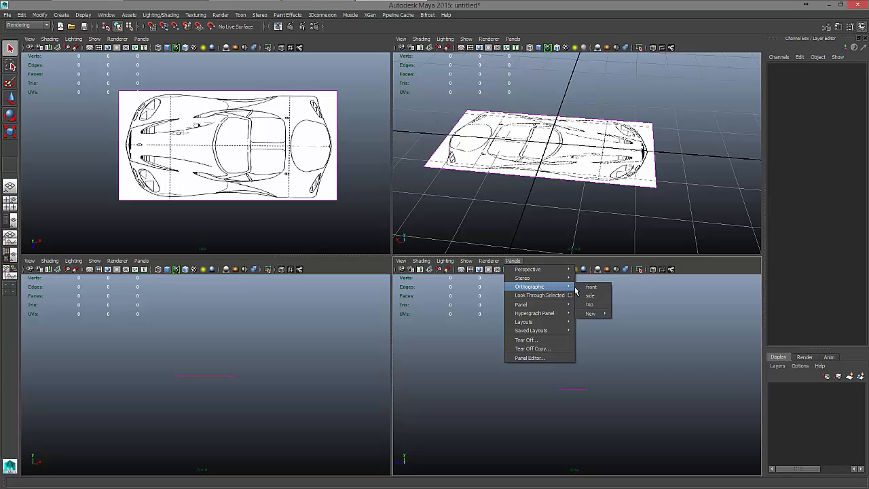
mouse_move(600, 319)
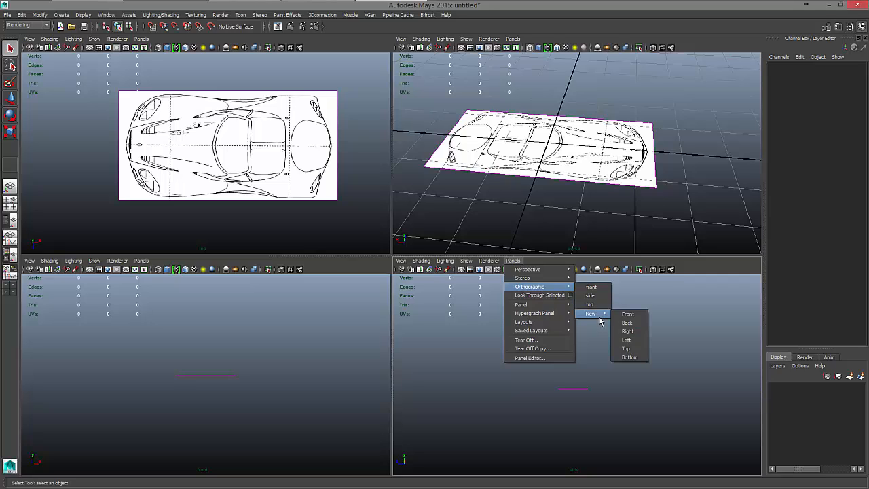
click(628, 339)
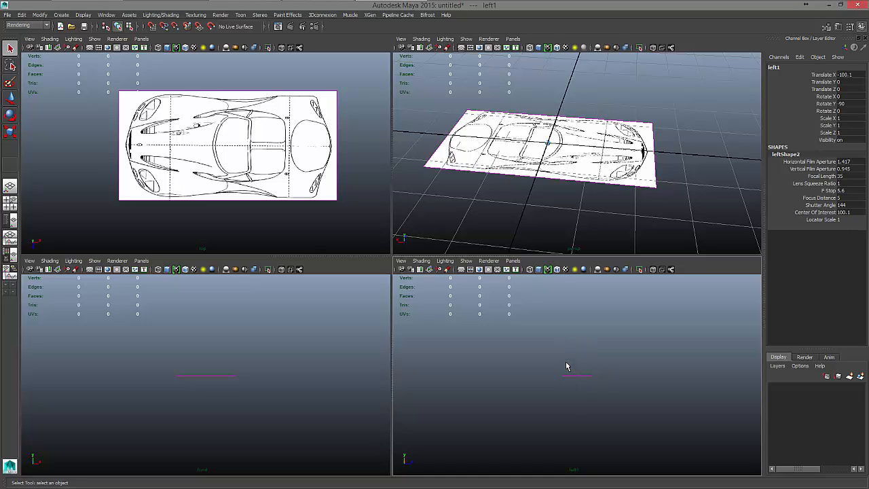
drag(567, 367, 591, 372)
scroll(590, 371, up, 4)
scroll(590, 367, up, 2)
click(400, 261)
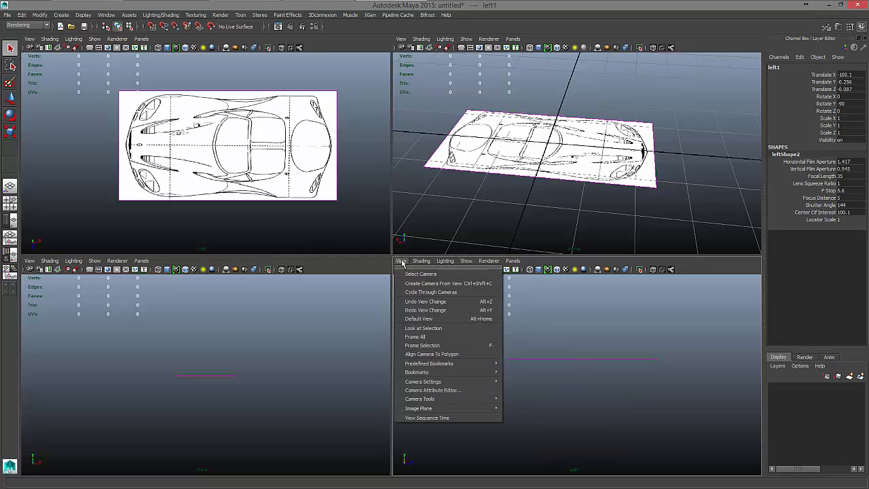
mouse_move(512, 260)
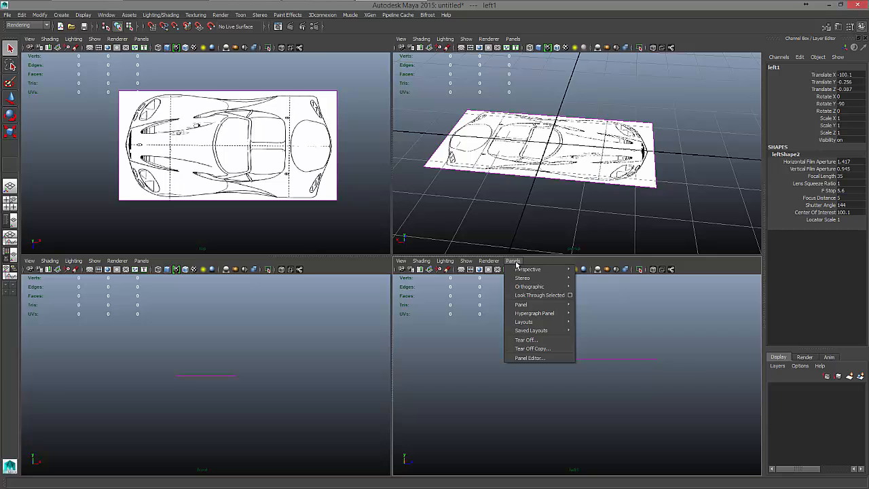
click(549, 263)
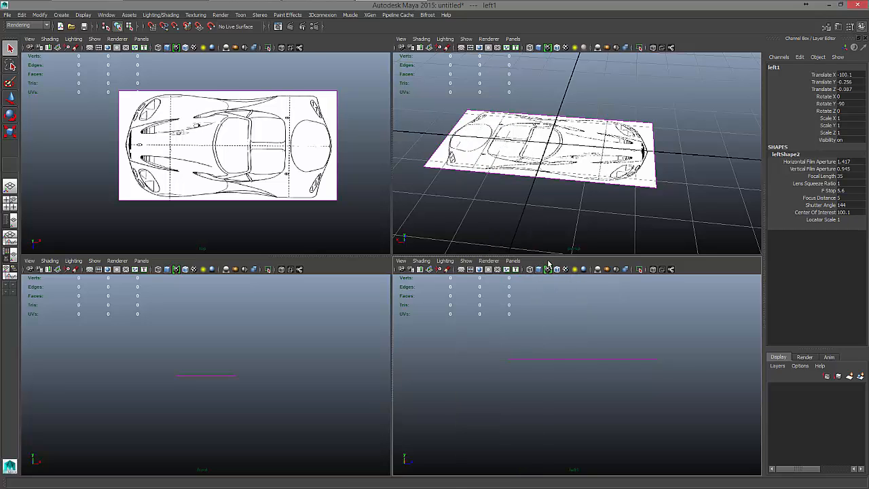
click(511, 262)
mouse_move(517, 289)
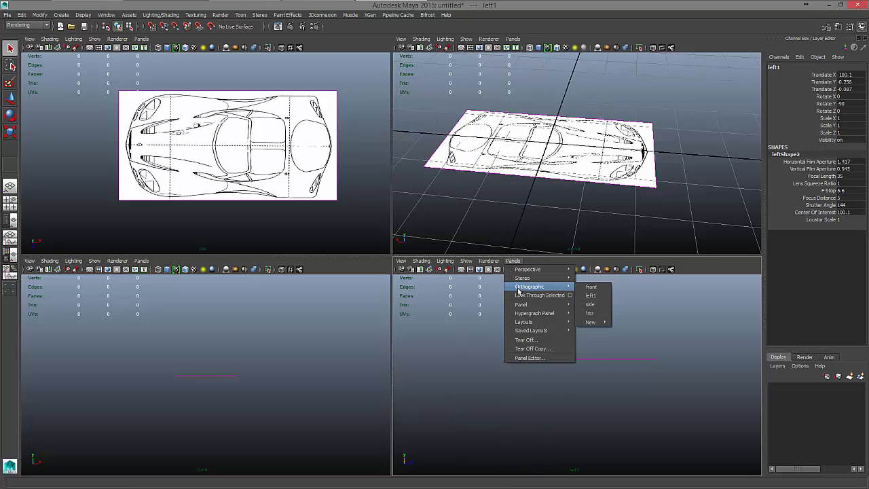
mouse_move(594, 323)
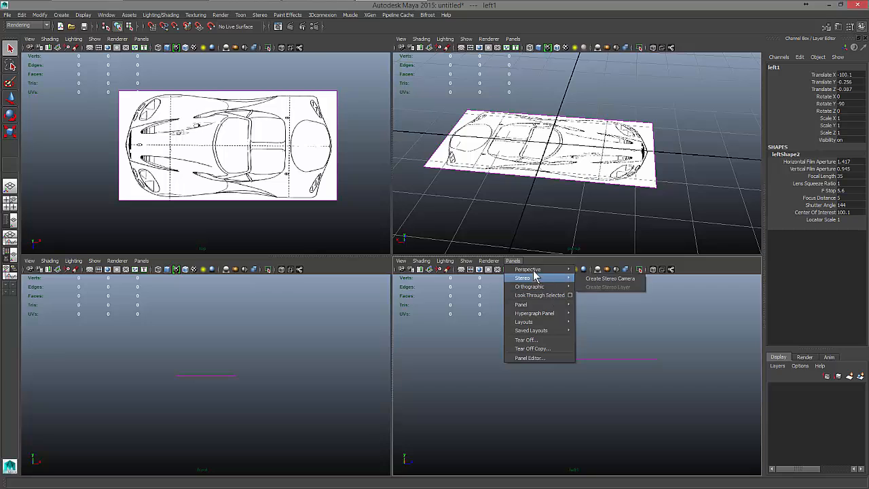
- Import side.jpg from the Gillet folder on the Desktop as an image plane in the new left view and deselect it
mouse_move(482, 262)
click(401, 262)
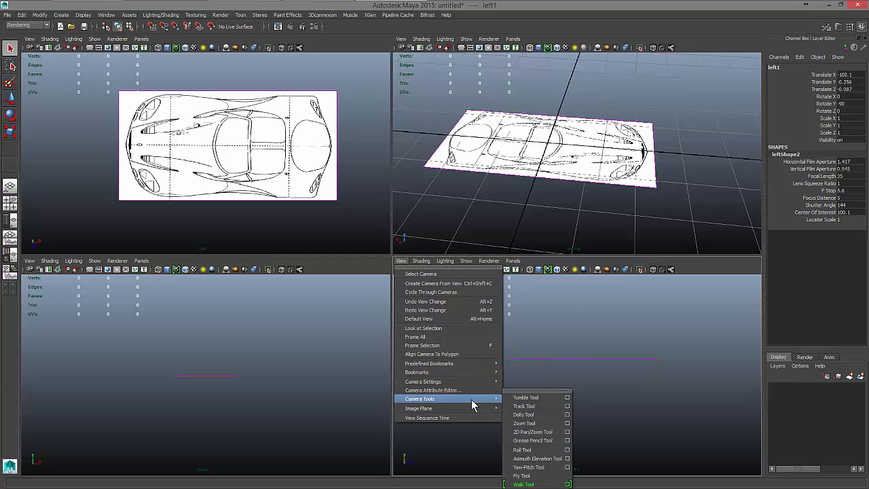
mouse_move(479, 408)
click(522, 413)
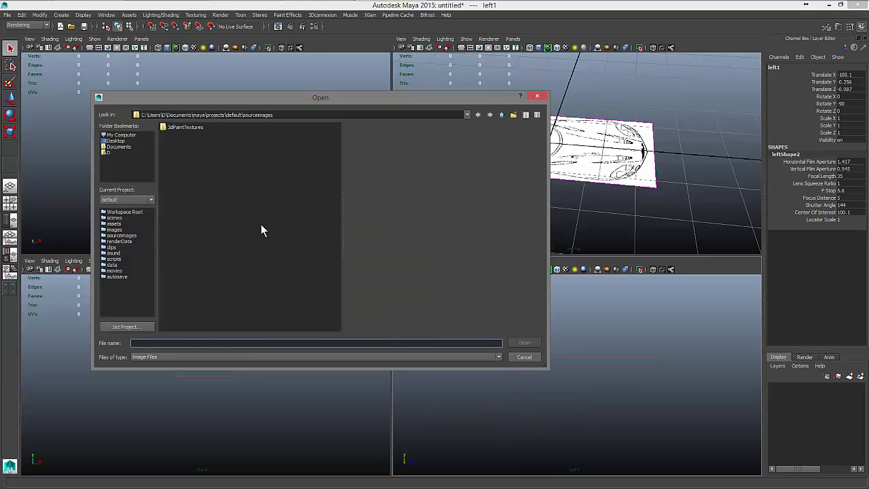
click(115, 141)
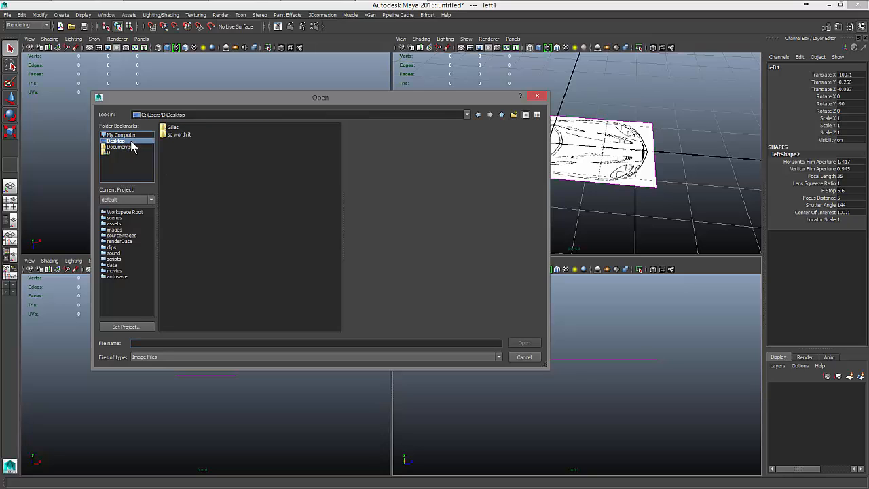
double_click(167, 129)
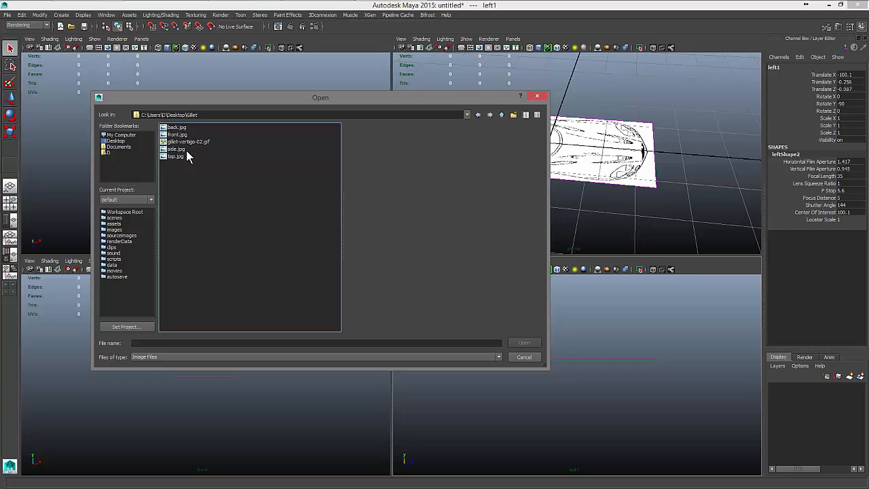
click(175, 149)
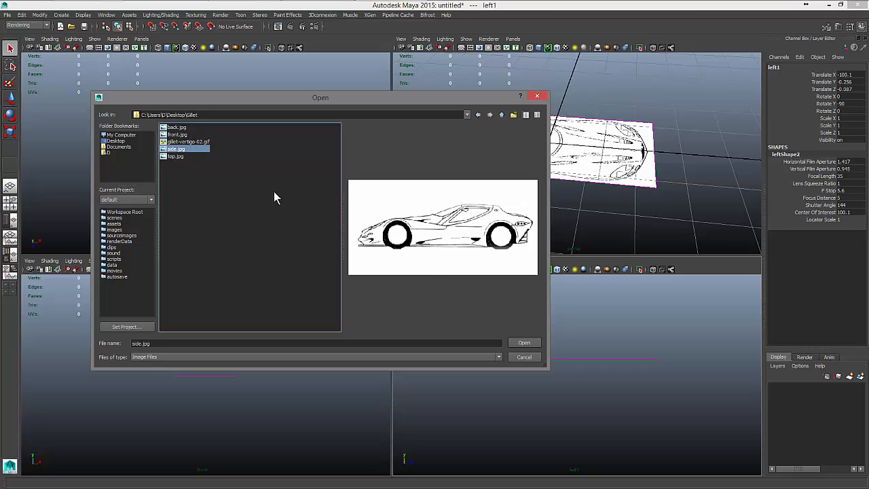
click(523, 342)
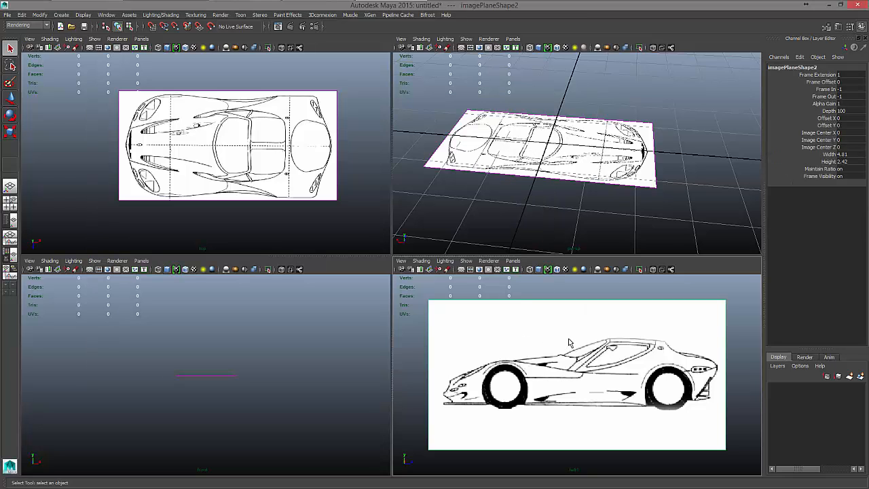
click(549, 200)
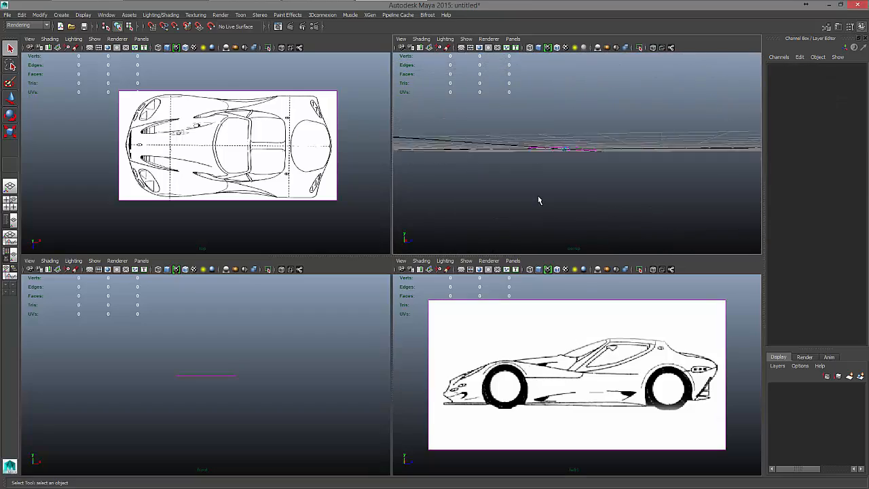
- Activate the Move tool and select the side view's image plane
click(562, 363)
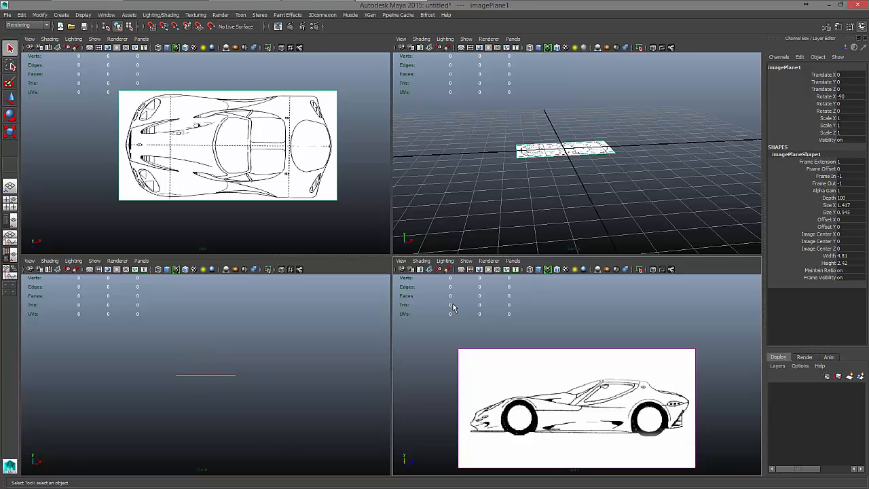
click(314, 215)
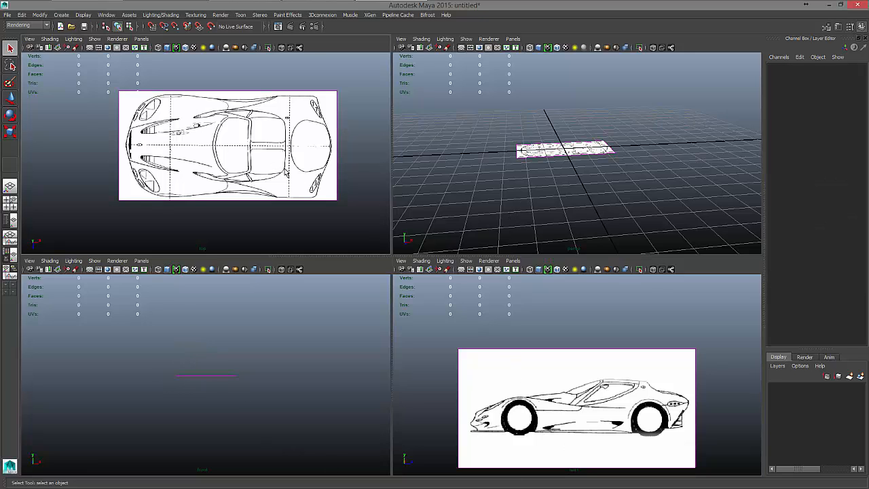
click(520, 367)
scroll(525, 361, down, 5)
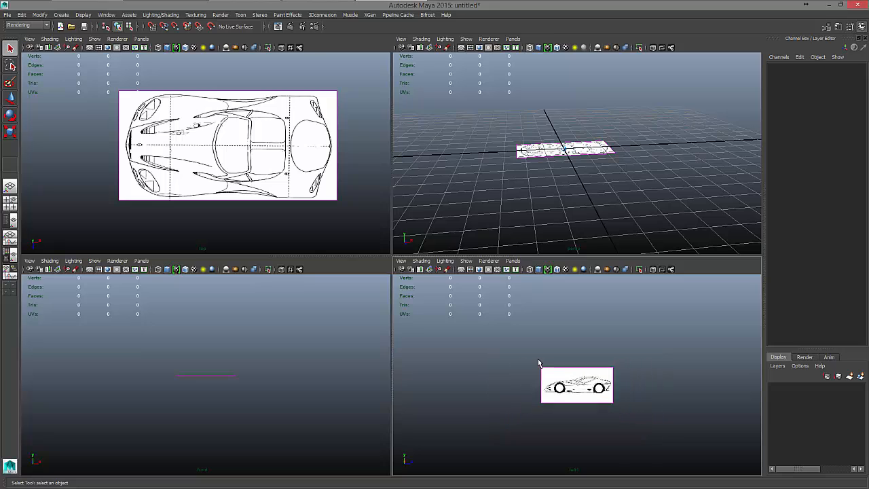
scroll(537, 359, up, 1)
key(w)
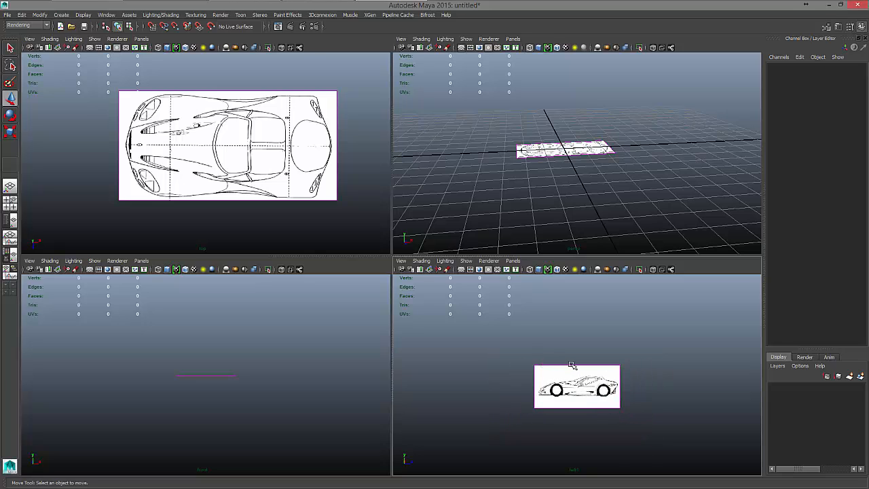
click(619, 369)
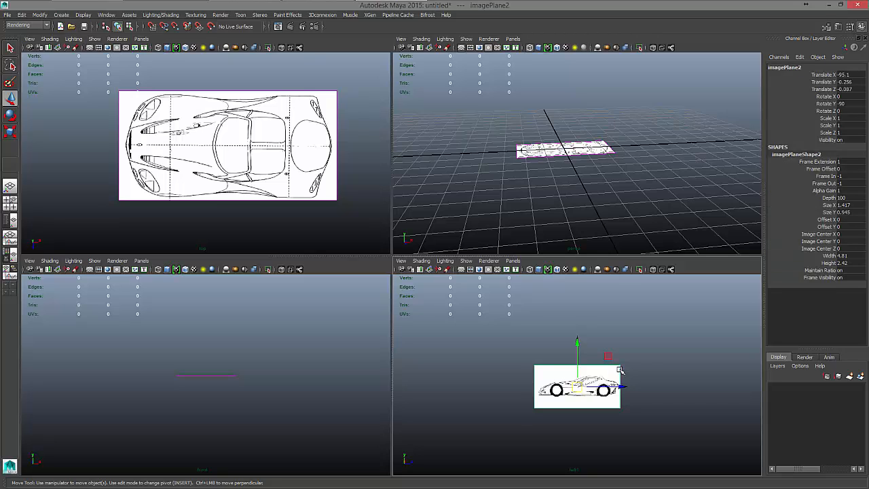
click(645, 357)
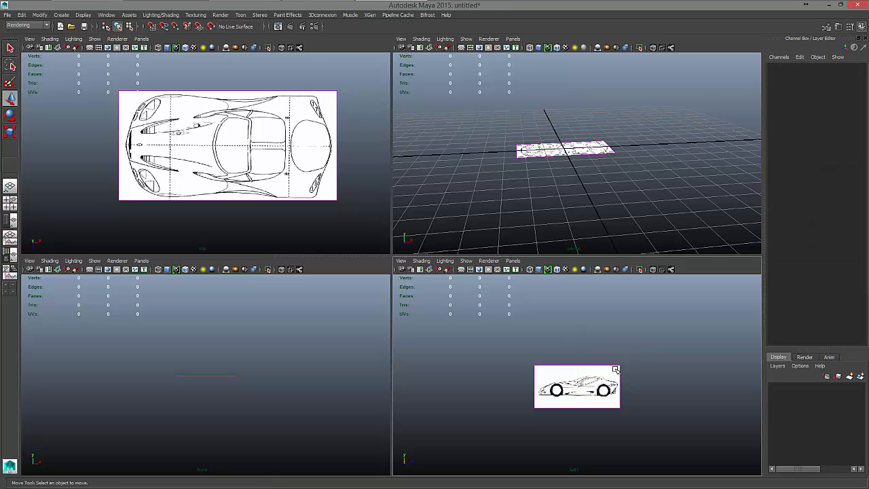
click(619, 365)
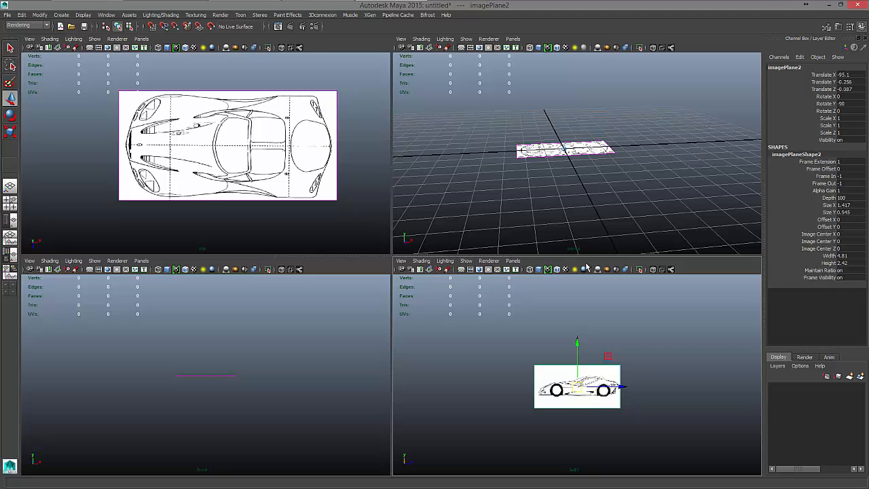
scroll(587, 267, down, 1)
click(529, 179)
alt+drag(530, 179, 526, 179)
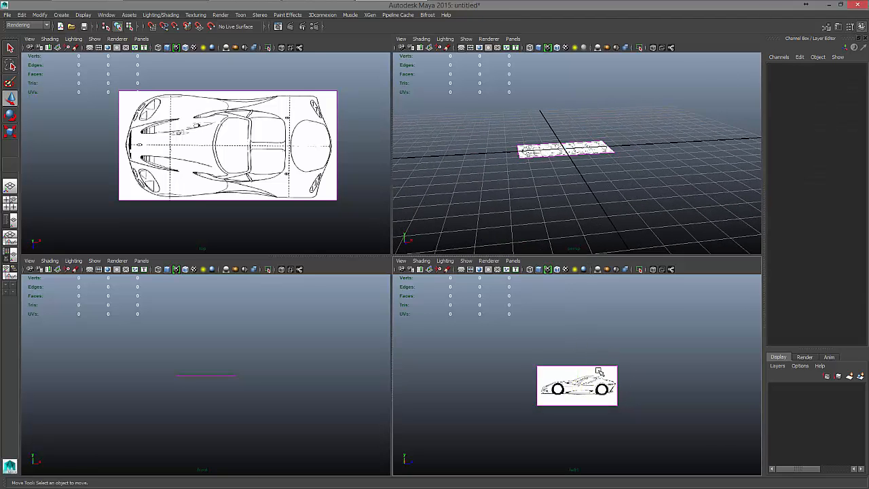
click(604, 366)
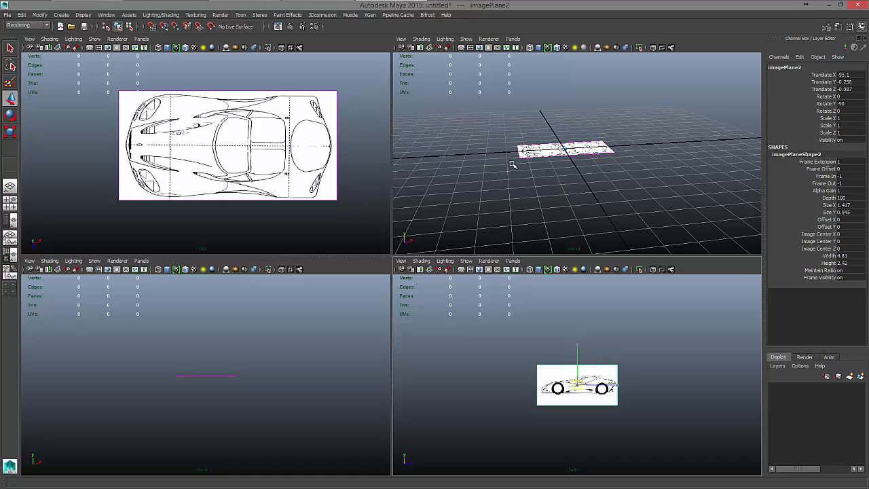
- Move the side image plane along X toward the grid center, to about 1.386
alt+drag(513, 164, 510, 165)
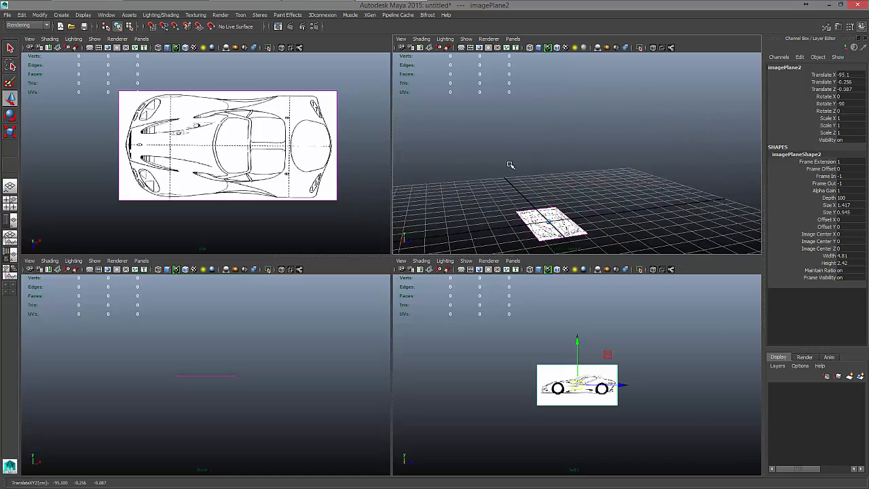
alt+middle_drag(511, 165, 511, 166)
alt+right_drag(511, 165, 506, 169)
alt+middle_drag(507, 169, 528, 180)
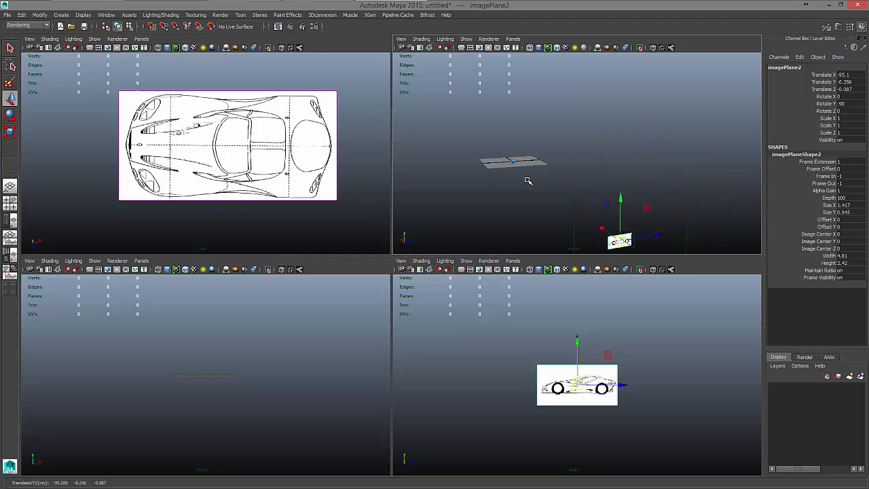
scroll(528, 180, up, 2)
scroll(589, 242, down, 3)
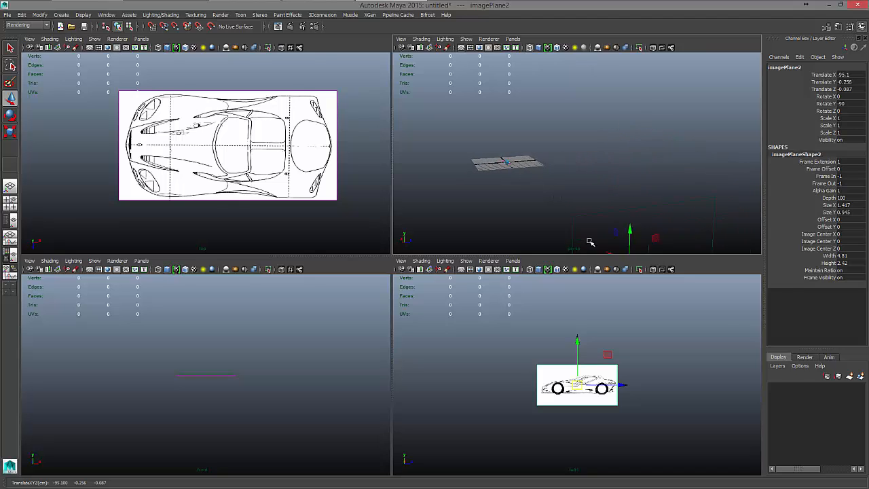
drag(592, 211, 515, 158)
- Center the side image plane on the top image plane at about X -0.004, and deselect it
scroll(514, 160, up, 3)
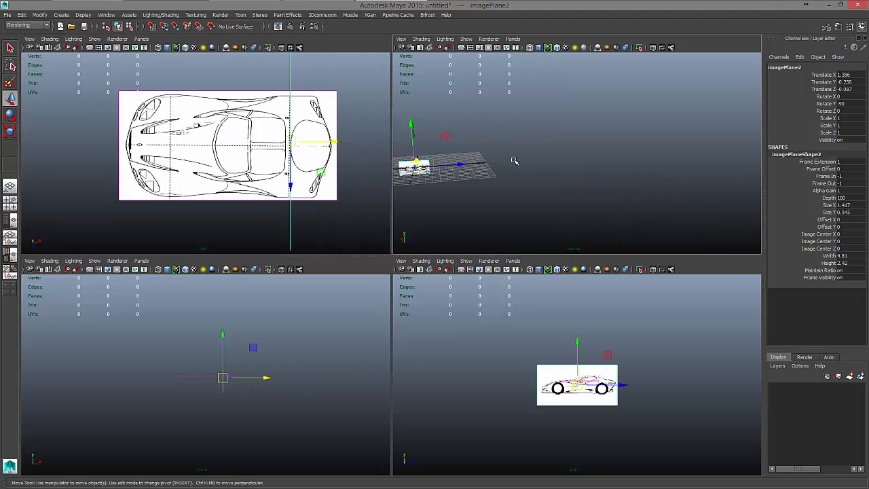
scroll(515, 161, up, 10)
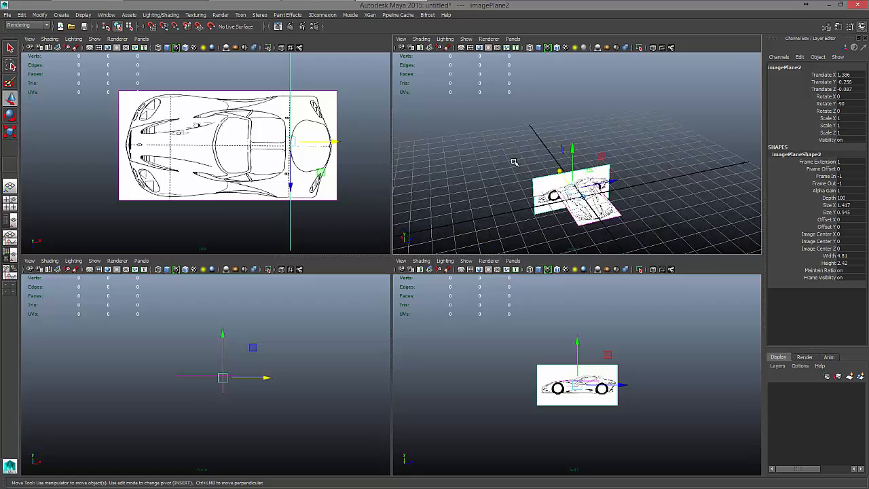
scroll(514, 163, up, 3)
alt+middle_drag(548, 212, 549, 122)
scroll(548, 156, up, 4)
drag(549, 121, 564, 154)
click(683, 219)
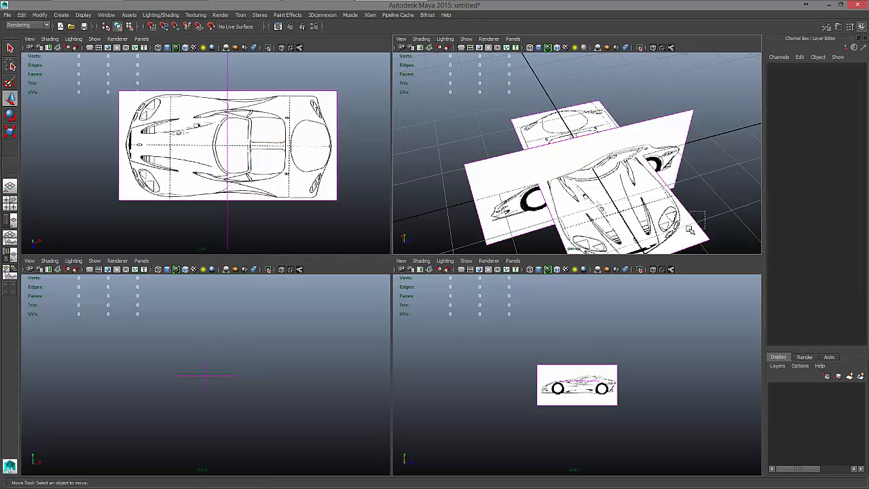
- Select the top image plane and set its Rotate Y to 90
click(691, 230)
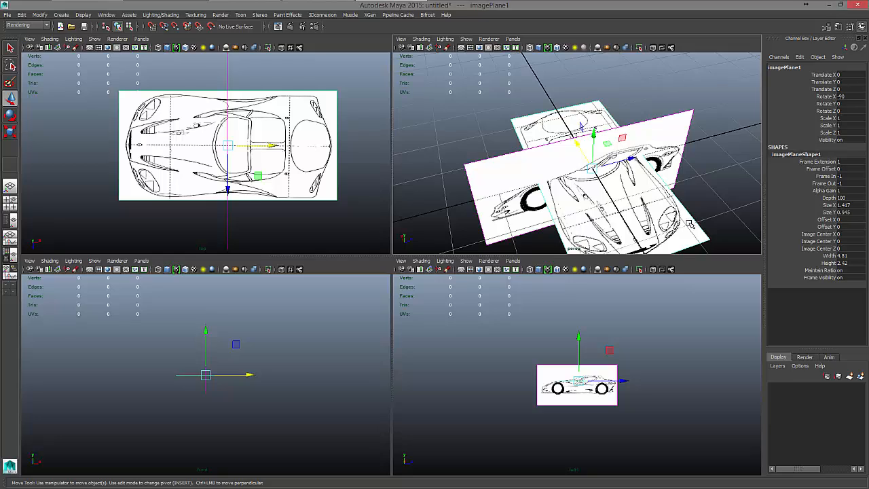
alt+drag(696, 217, 577, 207)
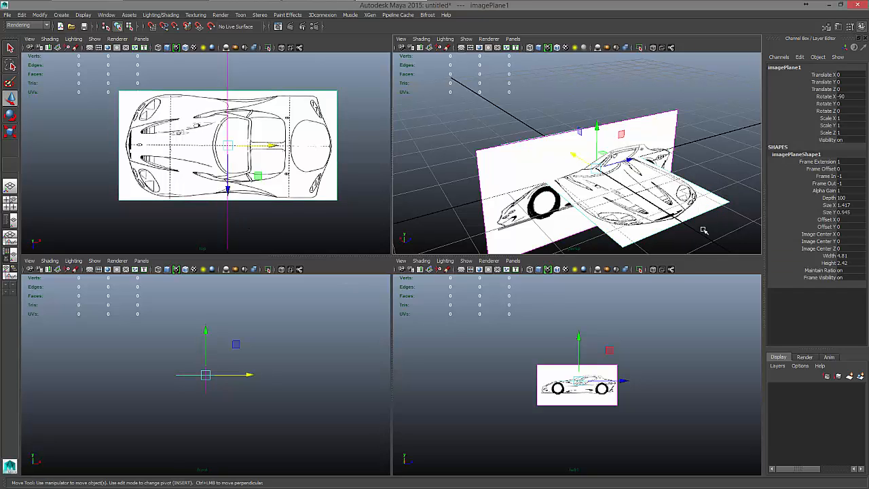
click(847, 105)
text(90)
key(Return)
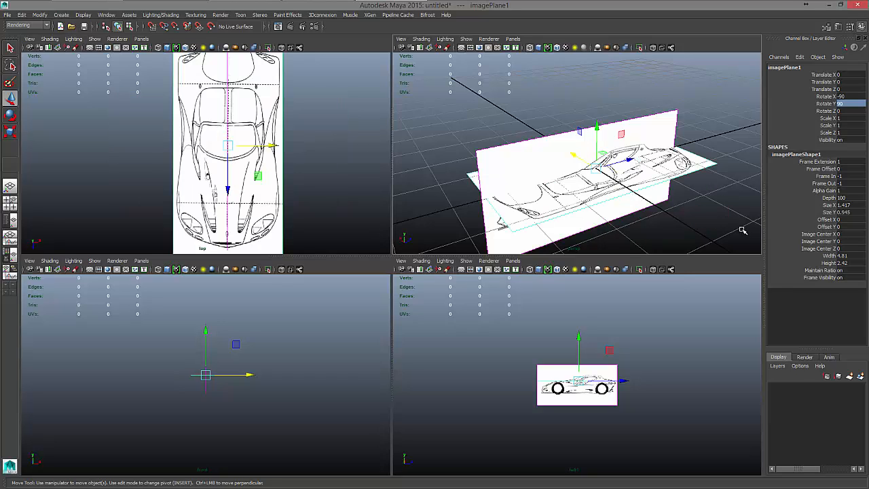
- Change the top image plane's Rotate Y to -90 so the car faces the same way as the side drawing
key(minus)
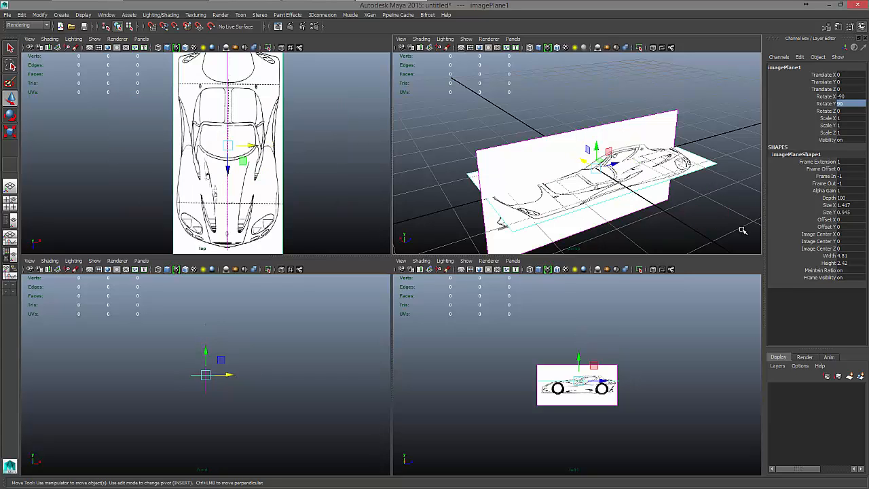
click(847, 103)
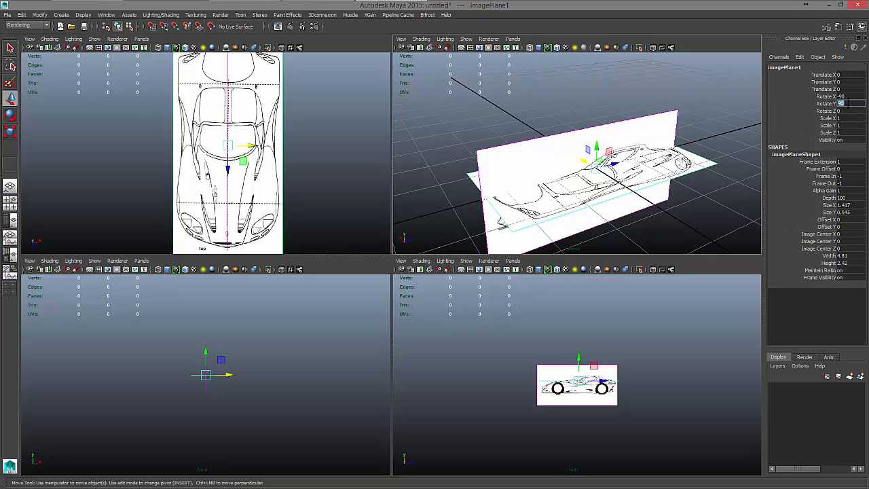
key(Return)
key(minus)
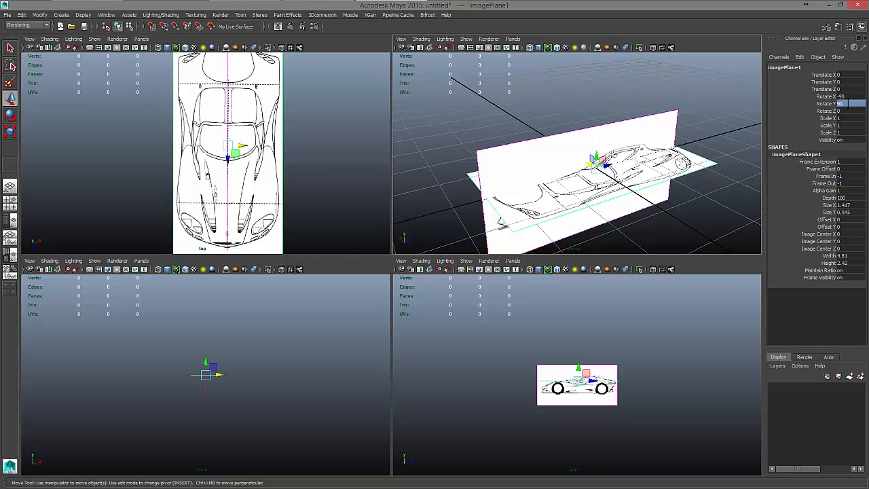
click(848, 104)
key(Return)
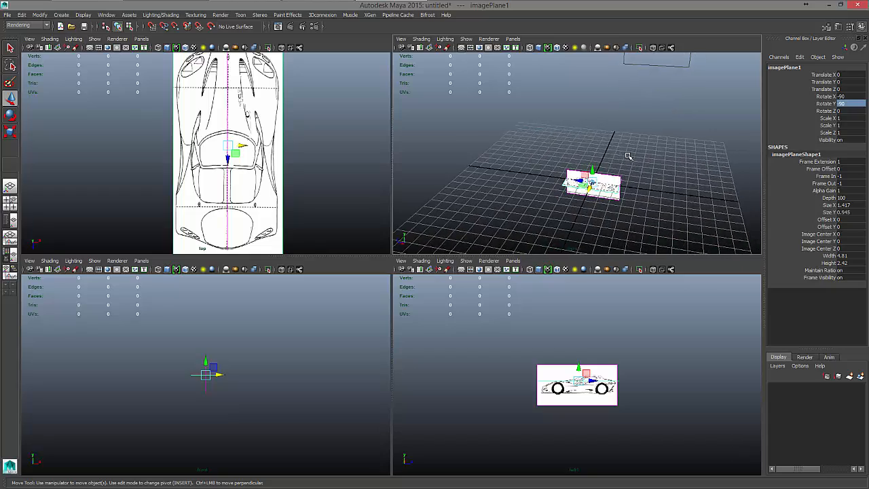
- Enlarge the move manipulator and slide the top image plane along Z to about -0.204
click(628, 155)
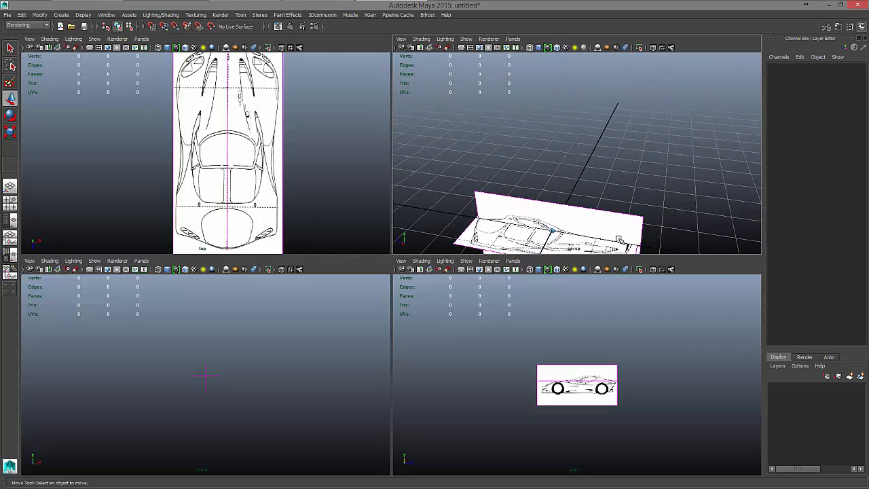
click(623, 236)
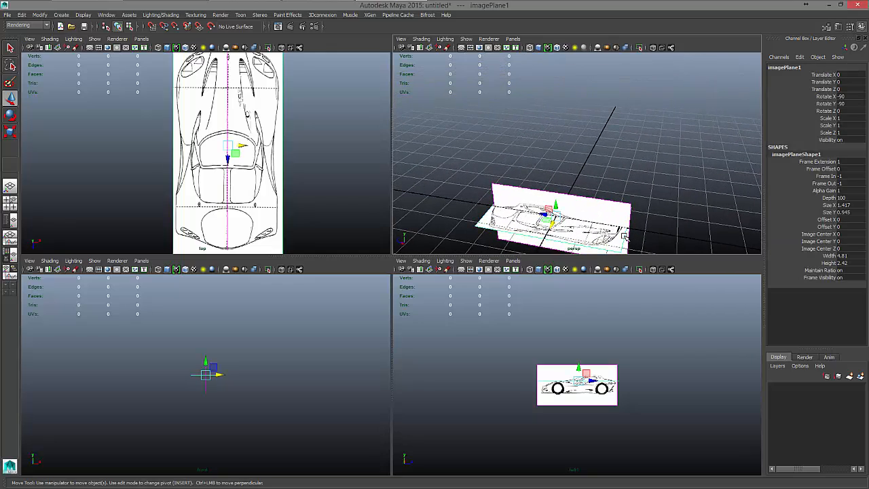
key(plus)
key(plus)
key(plus)
key(plus)
key(plus)
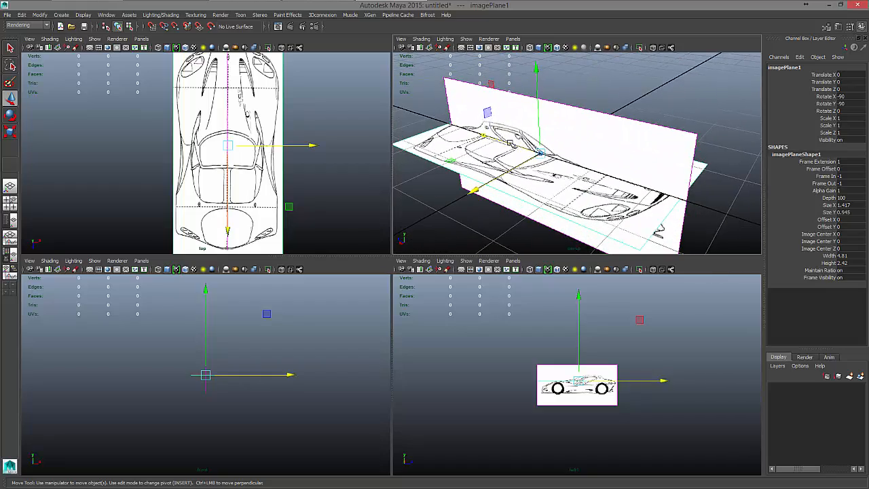
drag(493, 138, 600, 102)
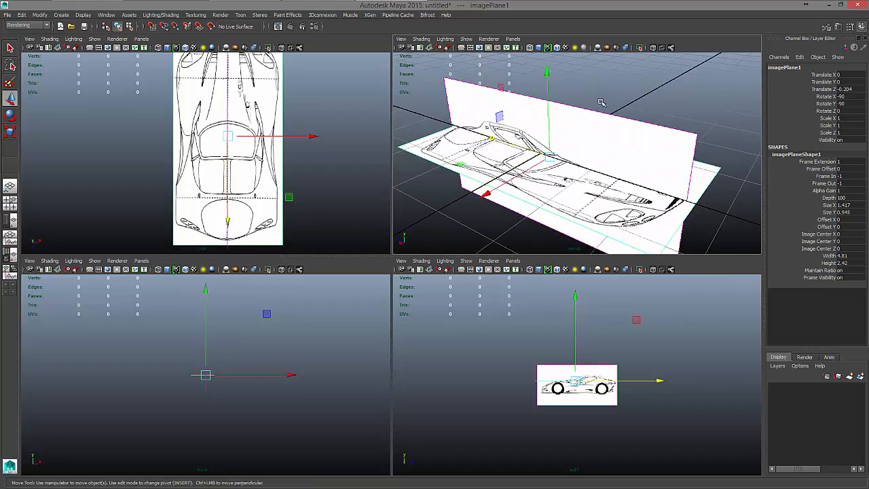
- Align the top image plane with the side drawing by moving it to about Y -0.51 and Z -0.086
drag(545, 71, 542, 89)
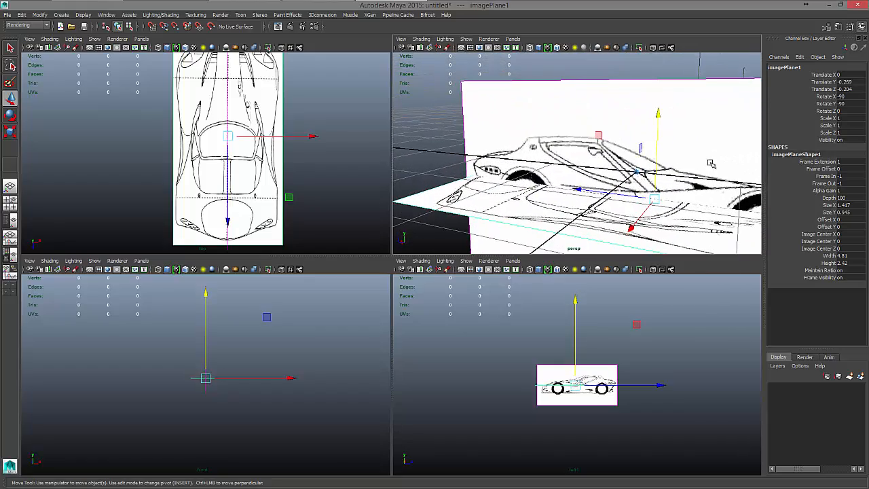
drag(657, 116, 656, 105)
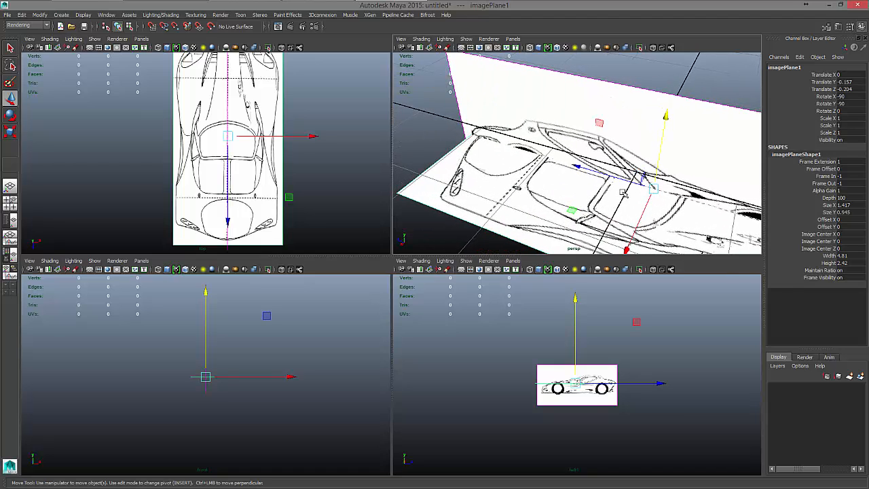
drag(615, 180, 581, 133)
scroll(571, 165, down, 5)
drag(617, 64, 607, 85)
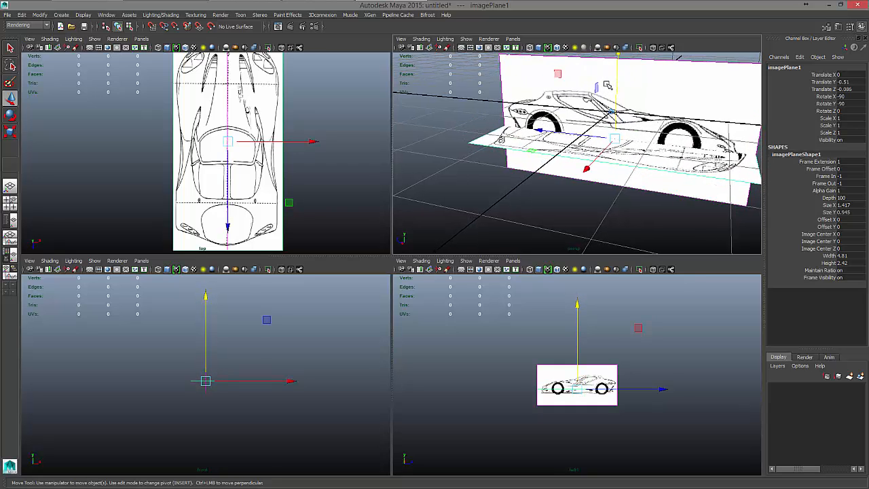
- Select both image planes, set their Alpha Gain to 0.5, and clear the selection
scroll(607, 85, down, 5)
scroll(686, 216, up, 1)
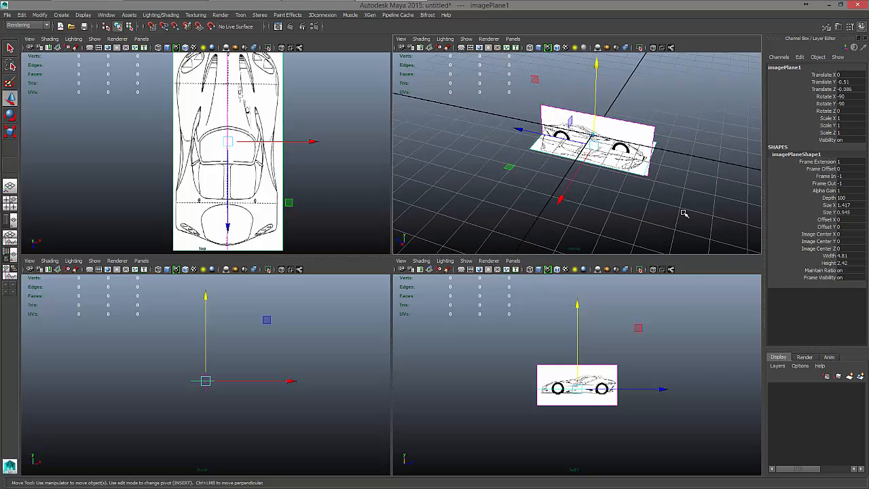
scroll(684, 213, up, 2)
drag(676, 210, 472, 94)
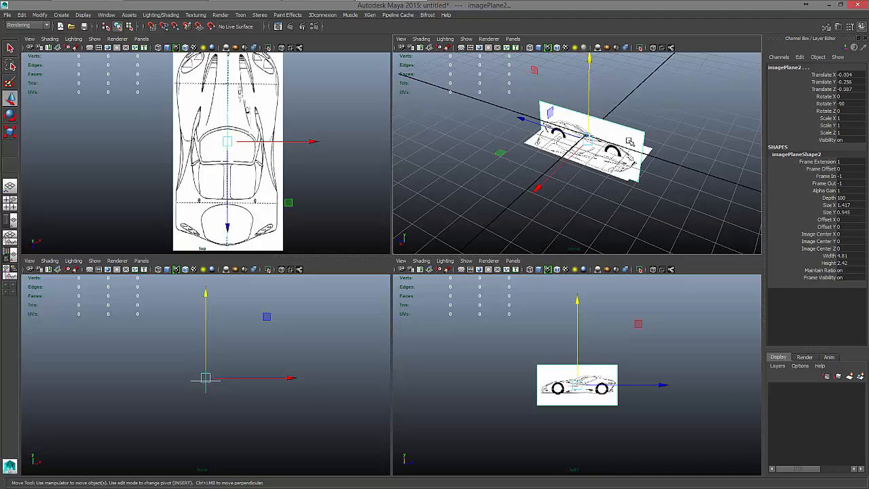
drag(693, 227, 715, 239)
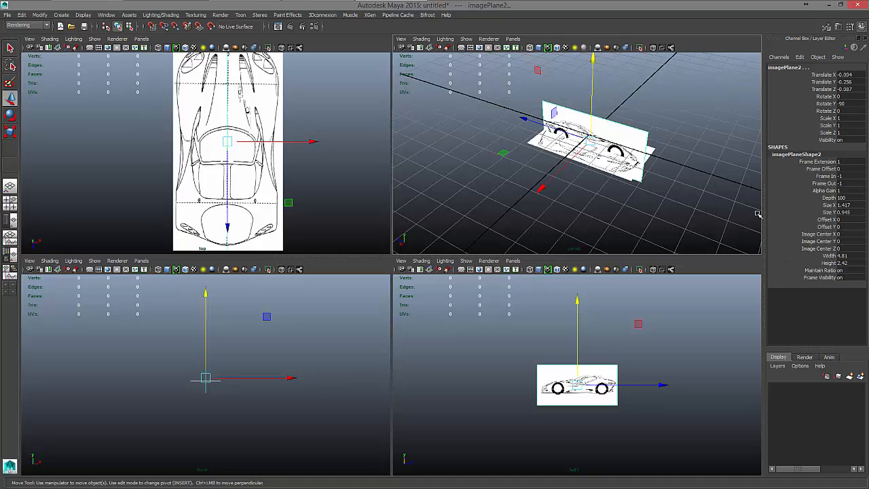
double_click(841, 191)
key(Return)
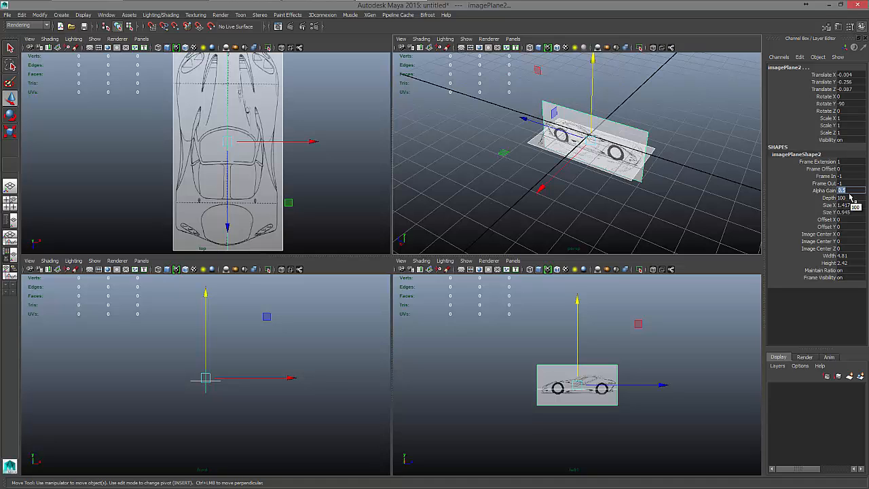
key(Return)
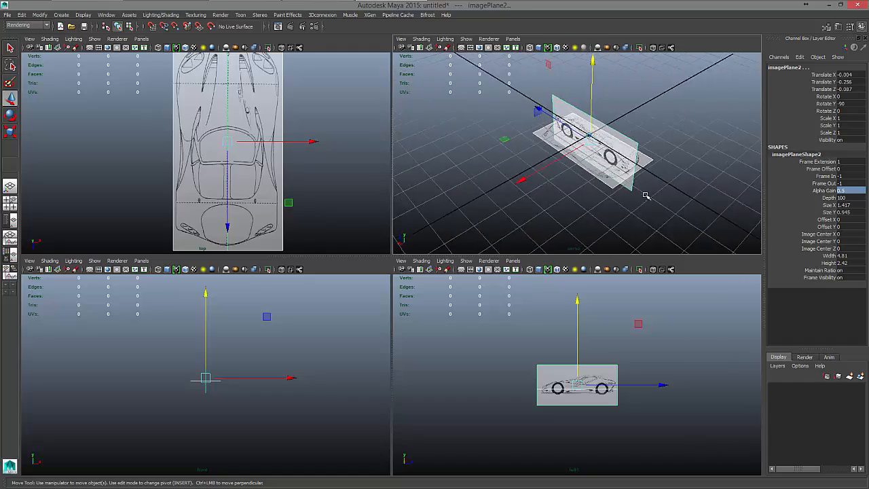
click(645, 197)
alt+drag(646, 198, 648, 215)
drag(649, 215, 530, 85)
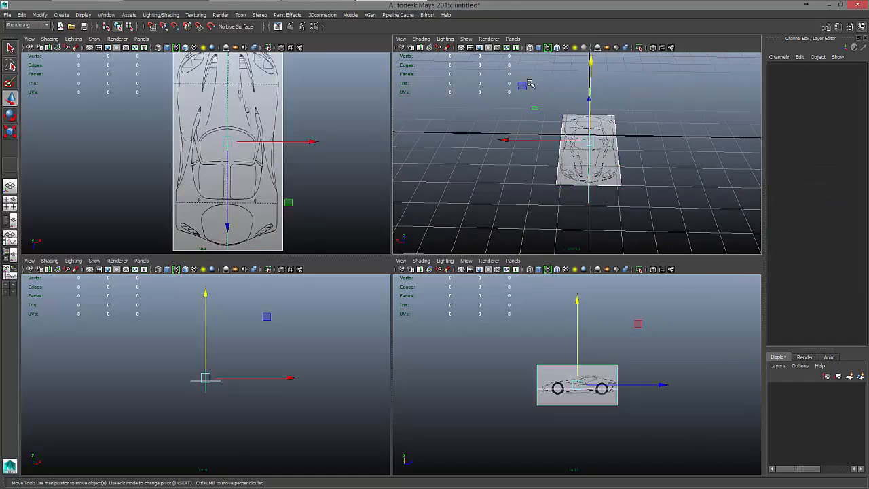
- Create a new display layer containing both image planes
alt+drag(674, 229, 678, 235)
alt+drag(650, 233, 638, 215)
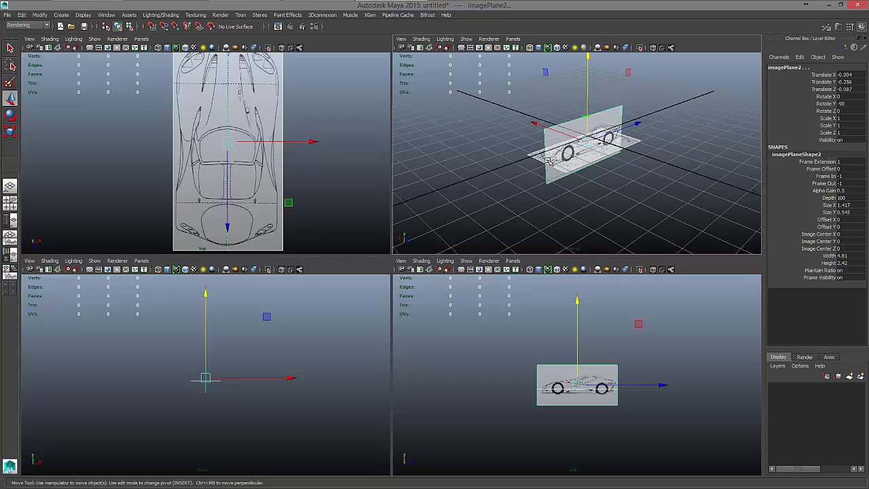
click(862, 376)
- Toggle the new layer's visibility off and on repeatedly to check that it controls both image planes, leaving it visible
click(774, 388)
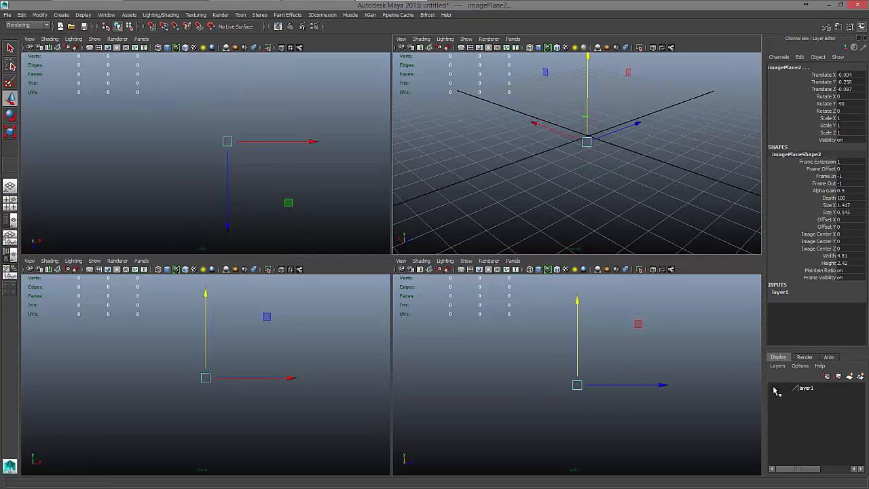
click(774, 388)
click(774, 387)
click(774, 388)
click(773, 388)
click(774, 387)
click(774, 388)
click(774, 388)
click(773, 387)
click(774, 387)
click(774, 388)
click(774, 387)
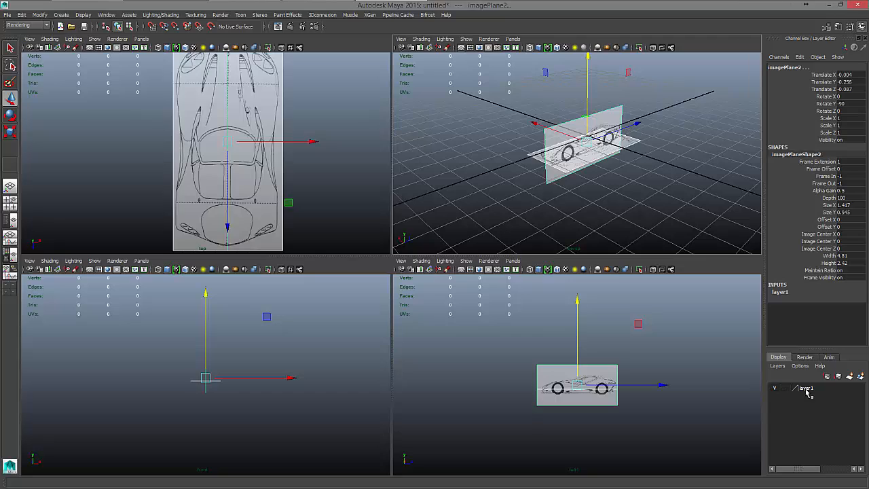
- Rename the image plane layer as Ref and save the layer settings
double_click(798, 388)
double_click(365, 185)
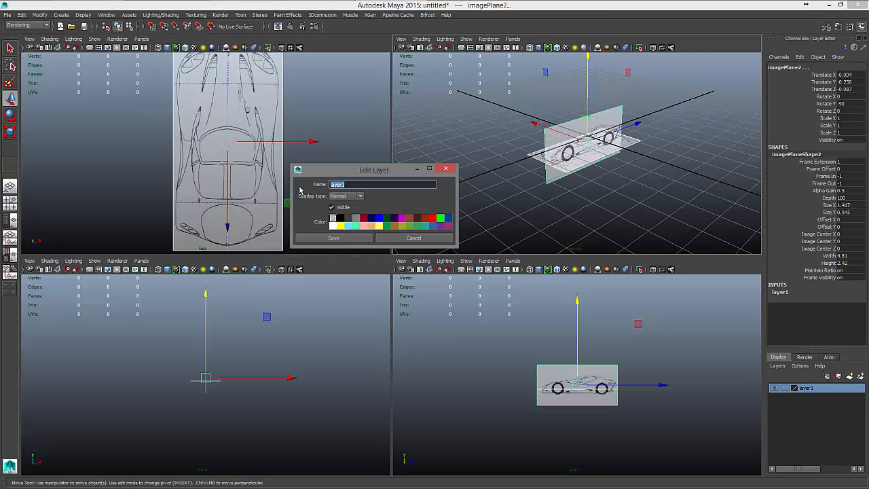
text(Ref)
key(Return)
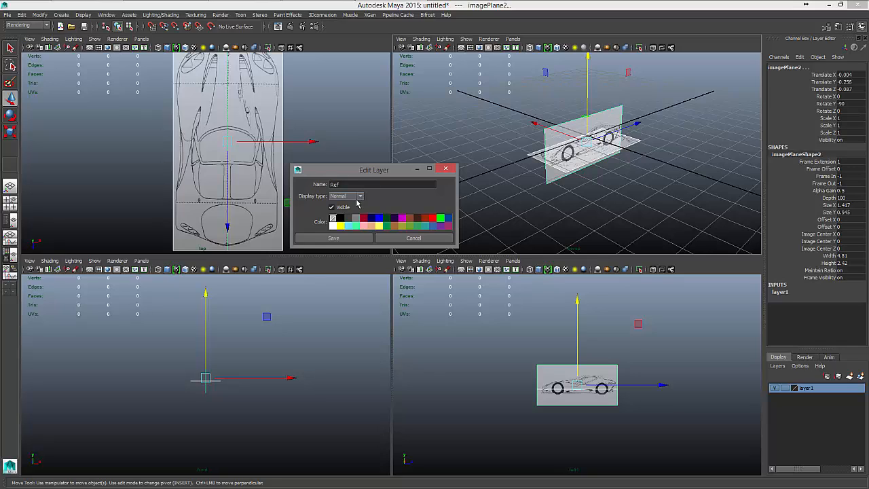
click(362, 238)
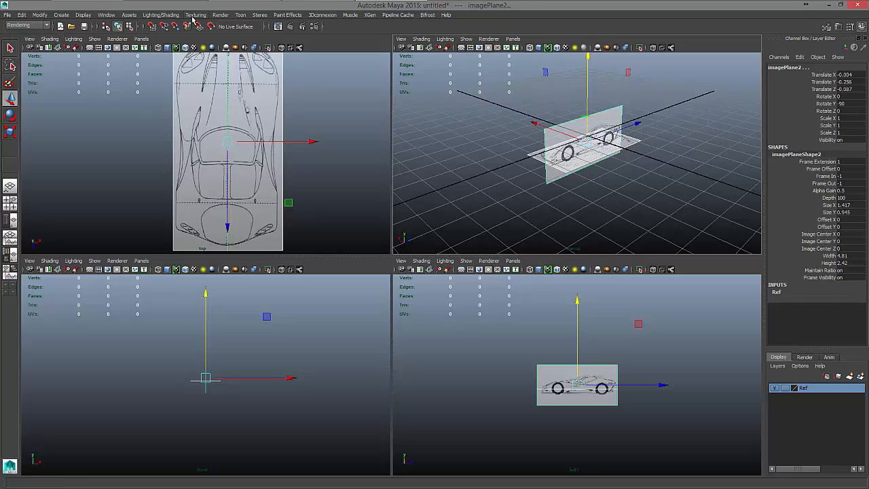
- Open the application preferences and set the linear working unit to meter
click(106, 15)
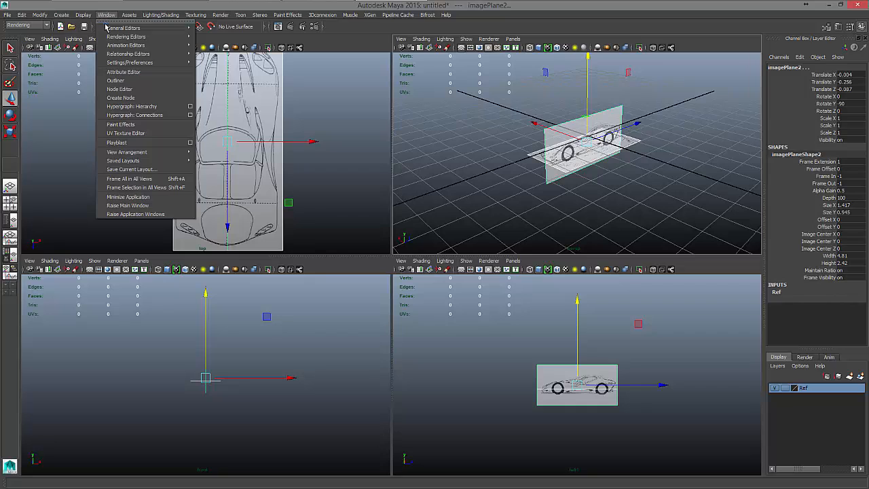
mouse_move(132, 65)
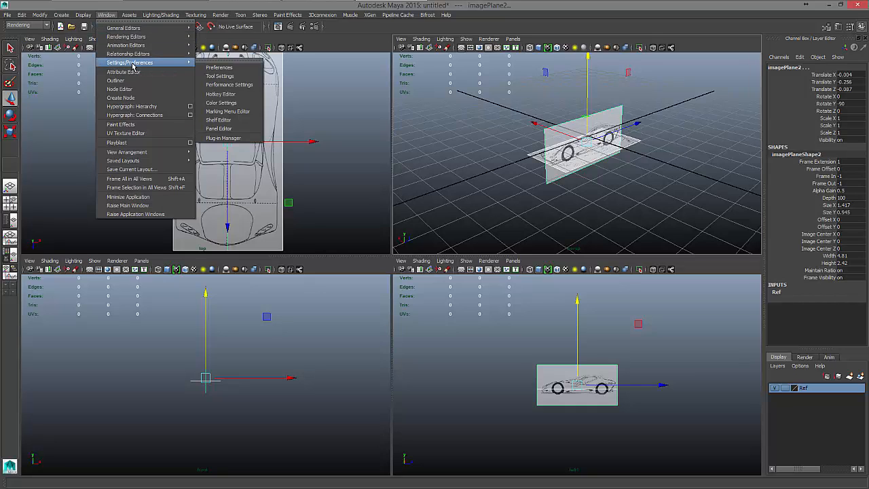
click(218, 73)
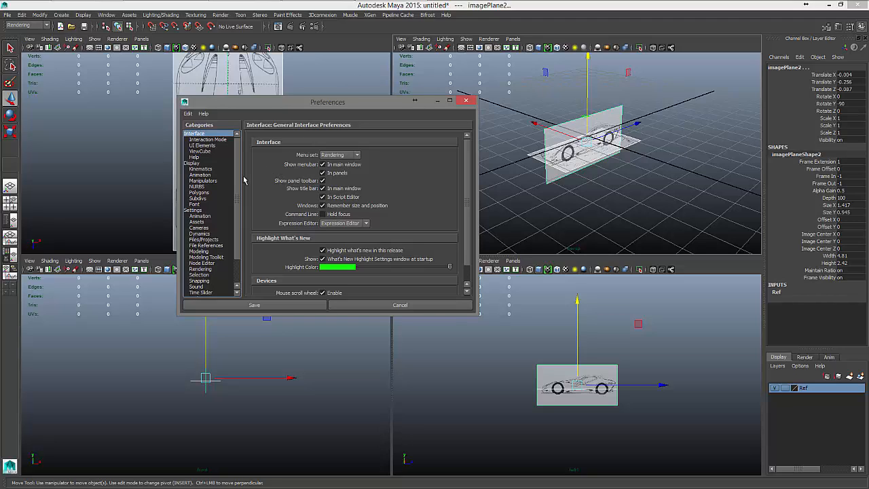
click(192, 163)
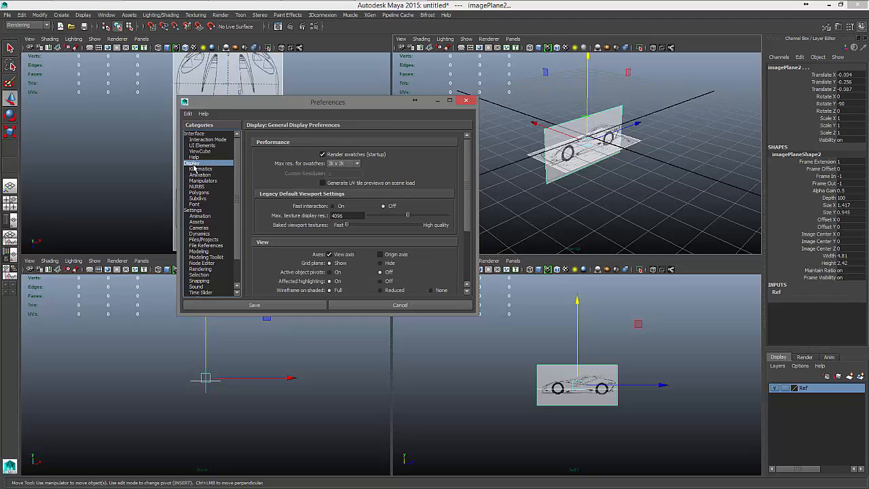
click(198, 211)
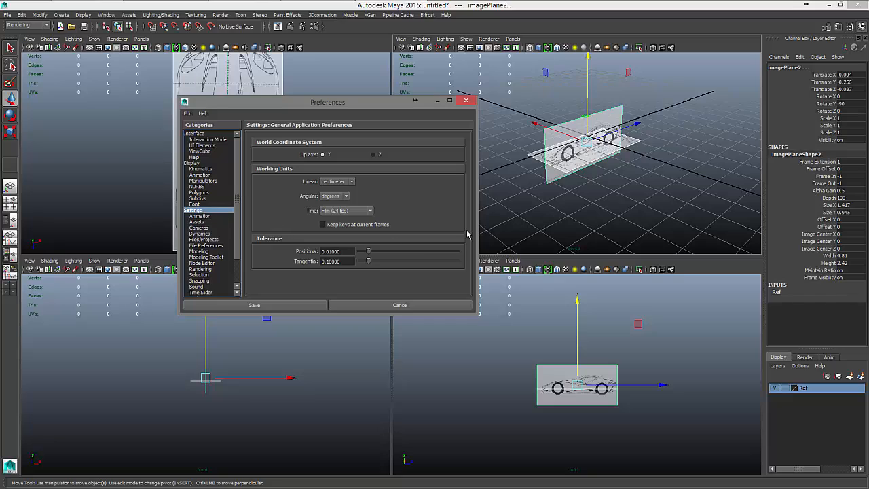
click(351, 184)
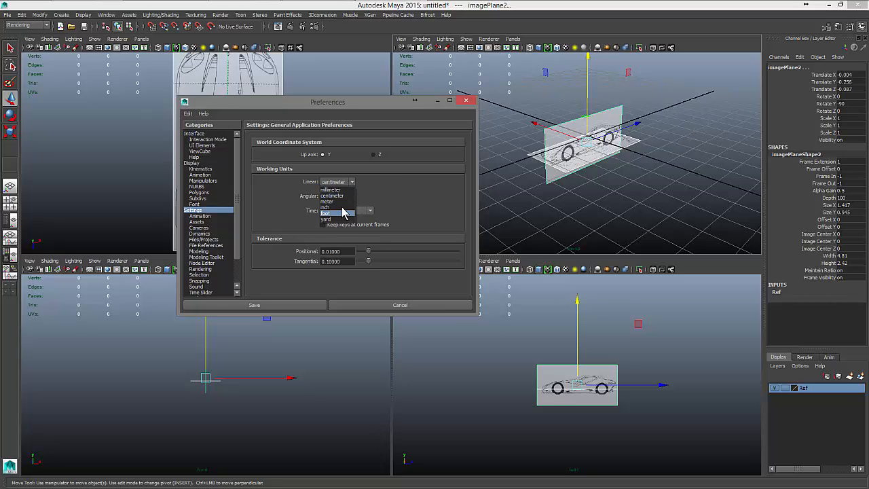
click(327, 201)
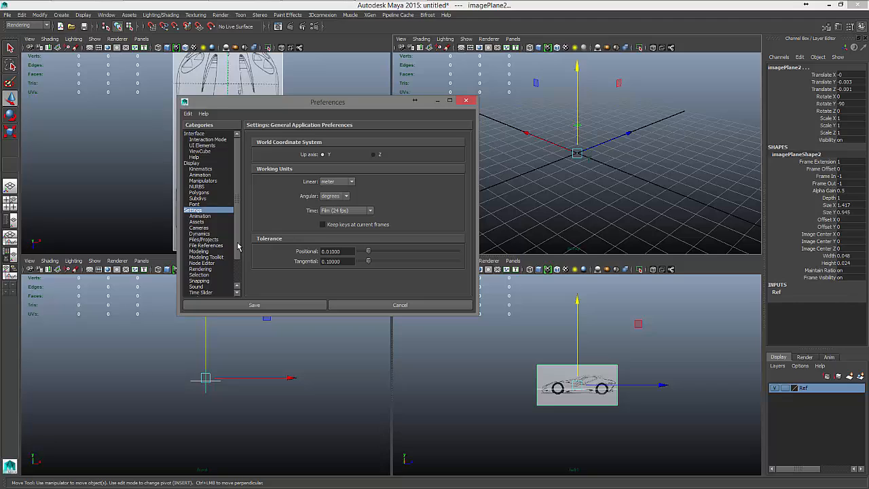
- Set the undo queue to Infinite and save the preferences
scroll(238, 246, down, 1)
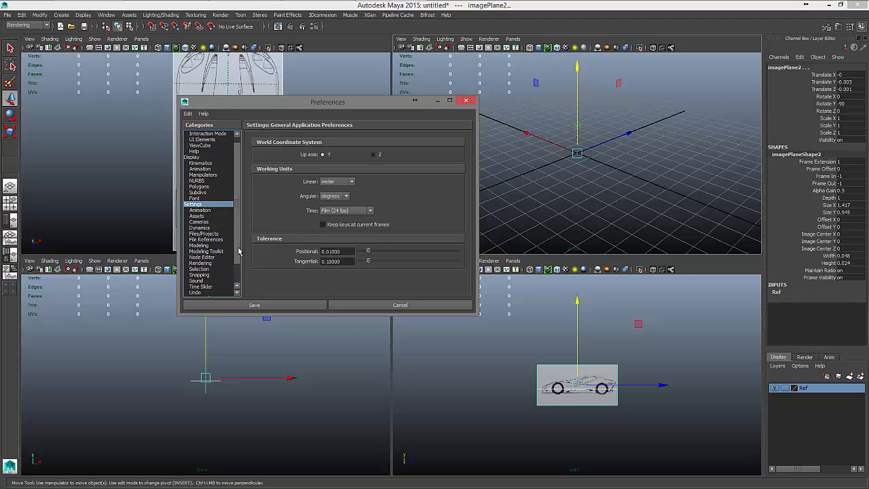
scroll(238, 199, down, 2)
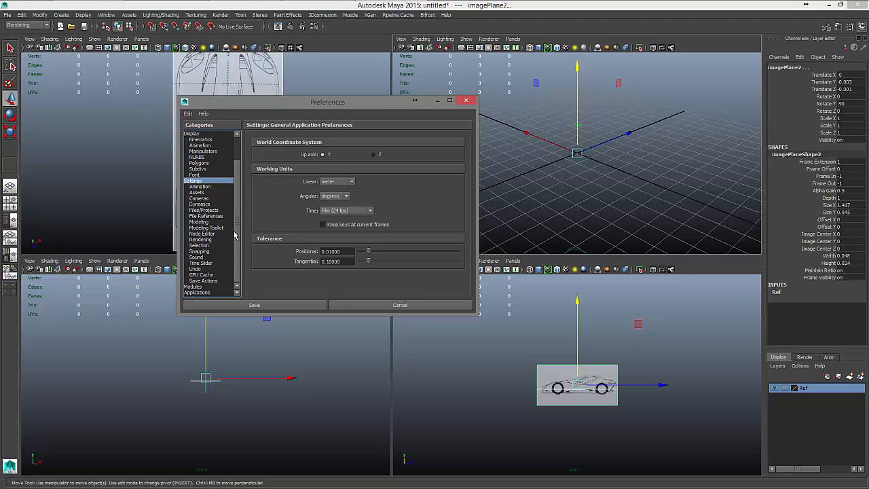
click(196, 270)
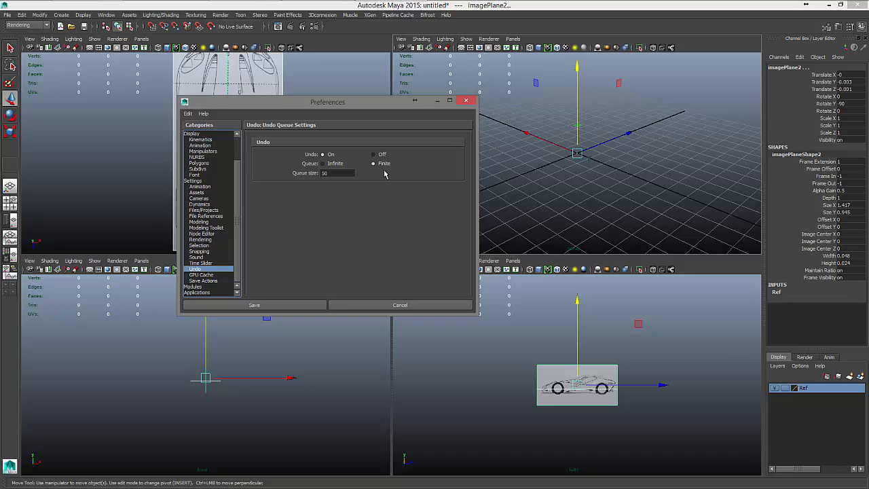
click(335, 164)
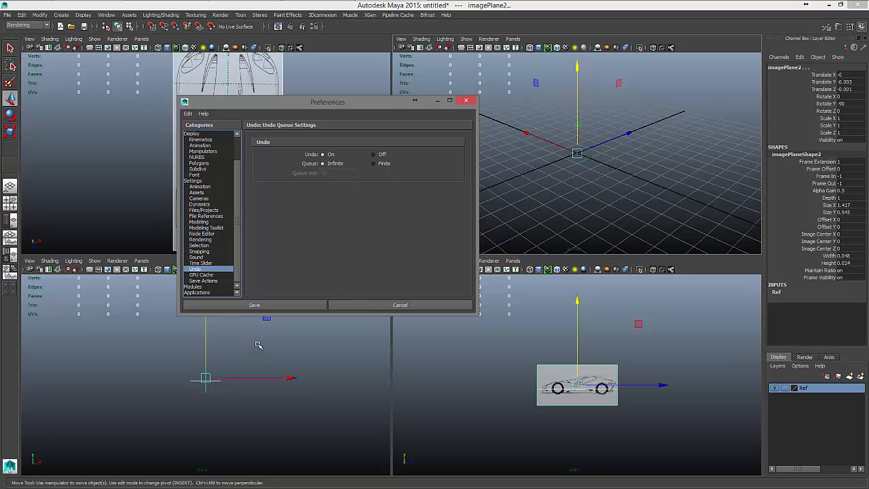
click(261, 306)
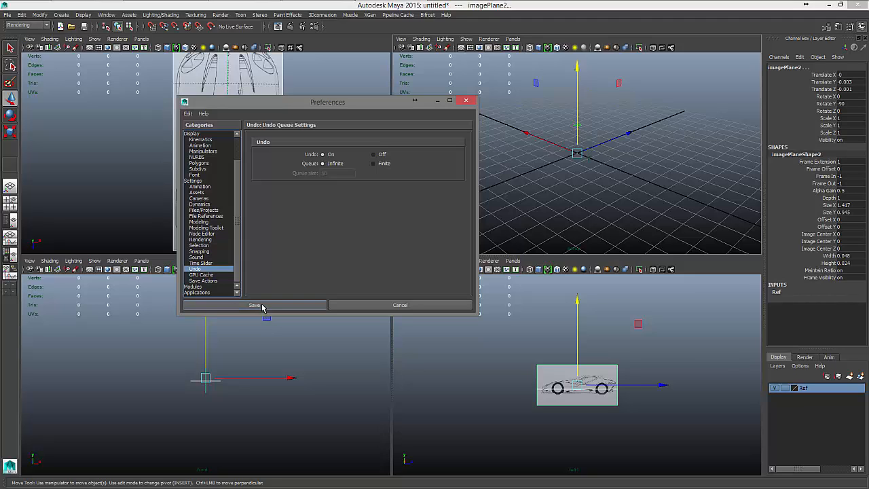